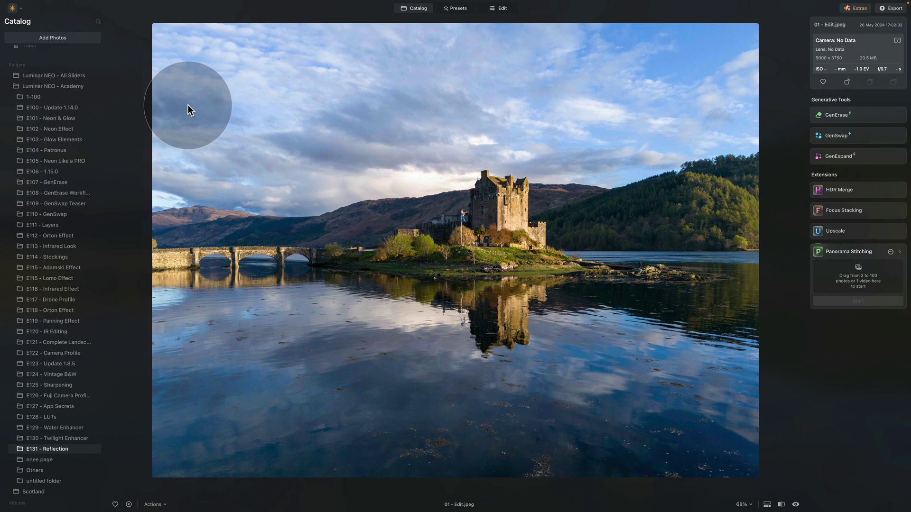
- Preview the castle photo 01 - Edit.jpeg and open it for editing
{"action": "double_click", "coordinate": [188, 105]}
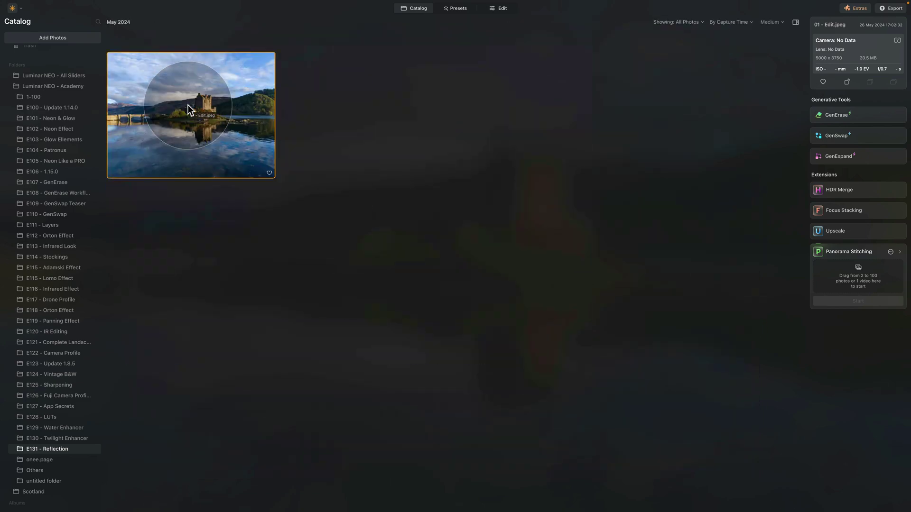
{"action": "double_click", "coordinate": [188, 105]}
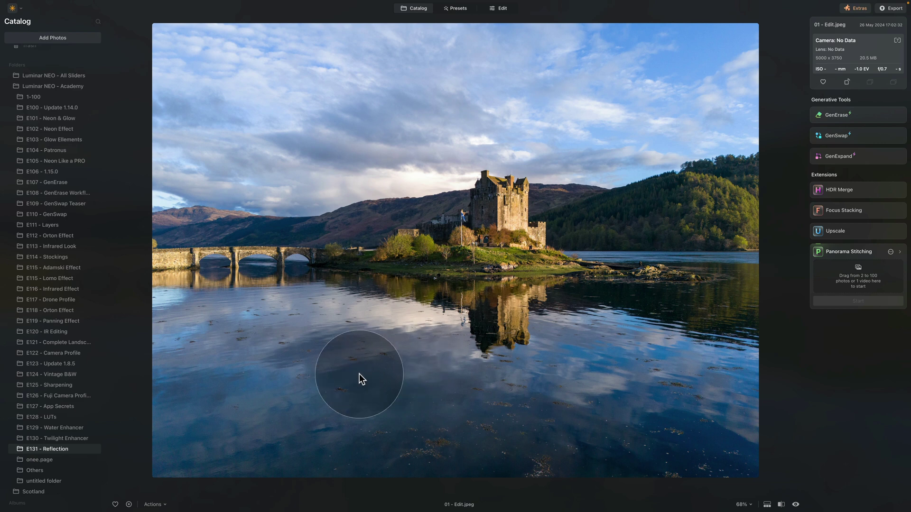
{"action": "double_click", "coordinate": [516, 315]}
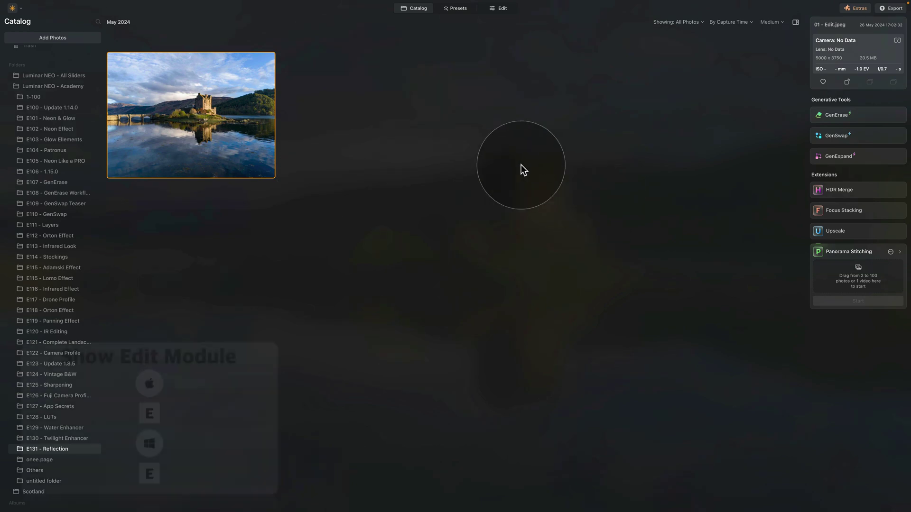
{"action": "left_click", "coordinate": [501, 8]}
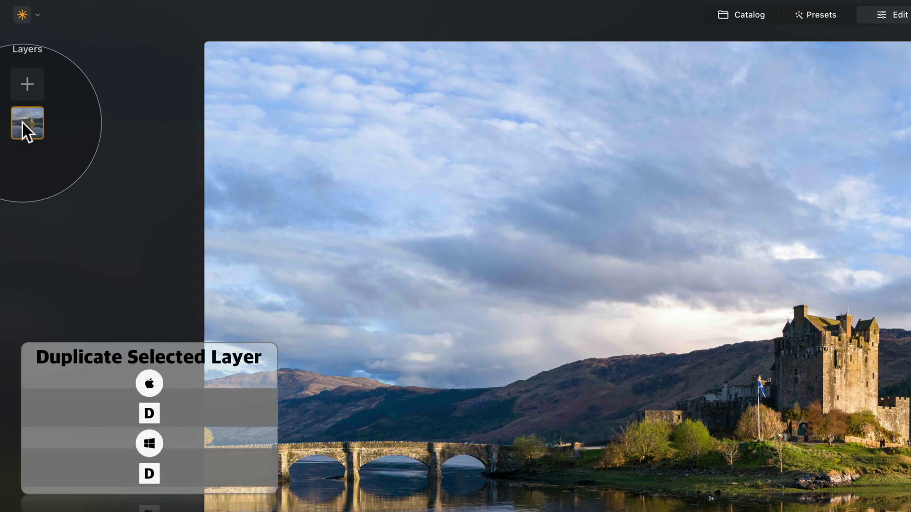
- Duplicate the castle photo layer and flip the copy vertically
{"action": "right_click", "coordinate": [26, 121]}
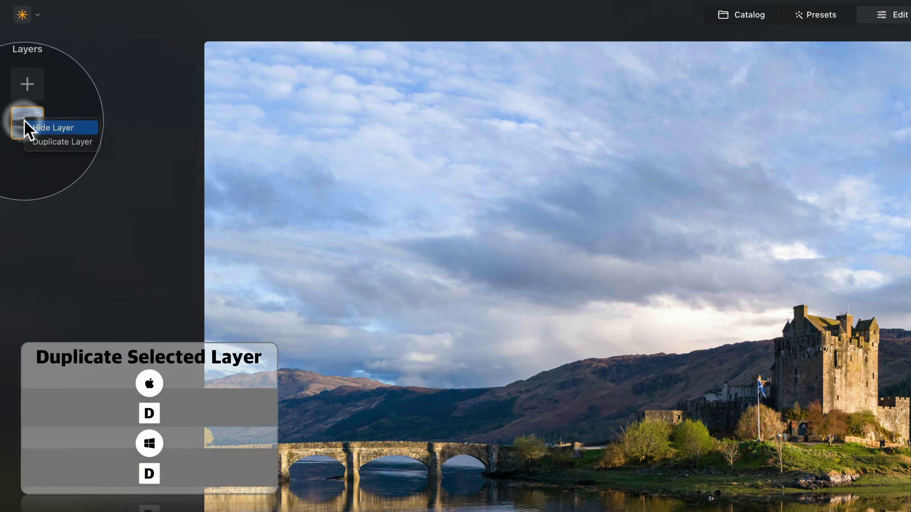
{"action": "left_click", "coordinate": [65, 141]}
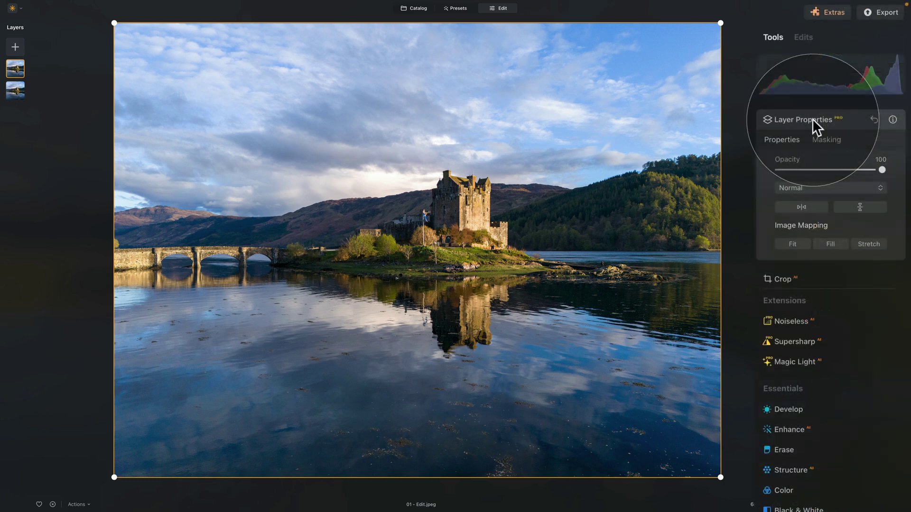
{"action": "left_click", "coordinate": [851, 209]}
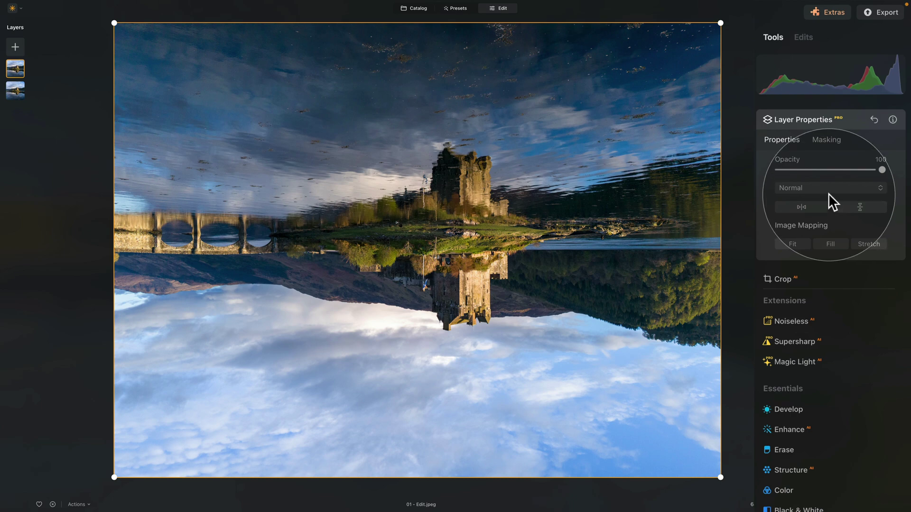
- Lower the flipped layer's opacity to 52 and shift it down until its castle and bridge align as a reflection of the originals
{"action": "left_click_drag", "start_coordinate": [884, 168], "coordinate": [846, 166]}
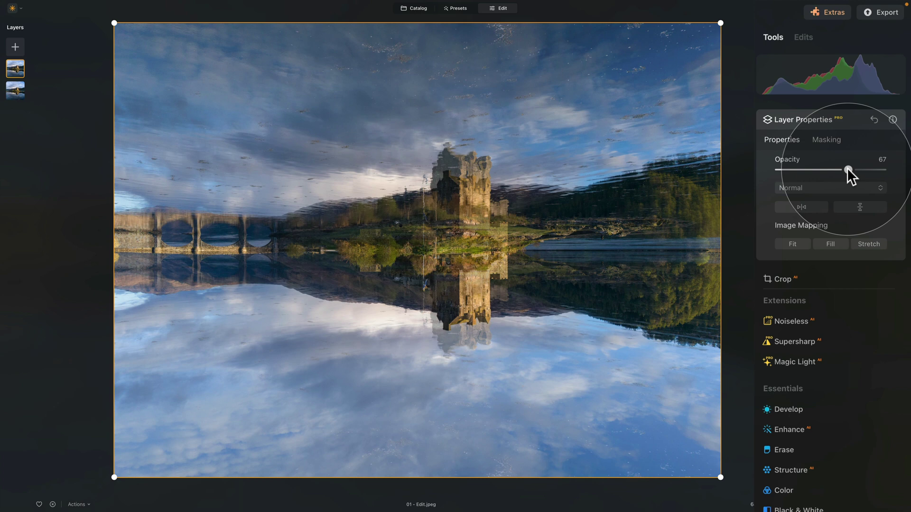
{"action": "left_click_drag", "start_coordinate": [847, 167], "coordinate": [856, 167]}
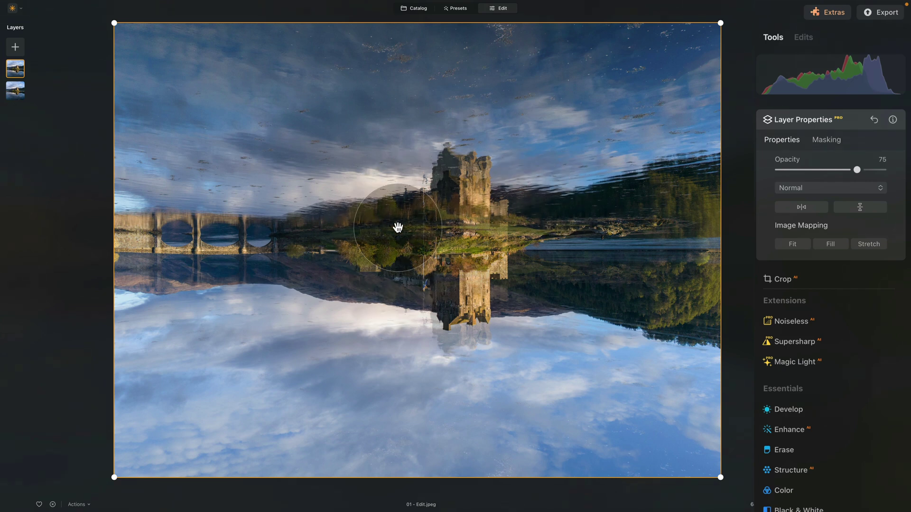
{"action": "left_click_drag", "start_coordinate": [394, 222], "coordinate": [392, 229]}
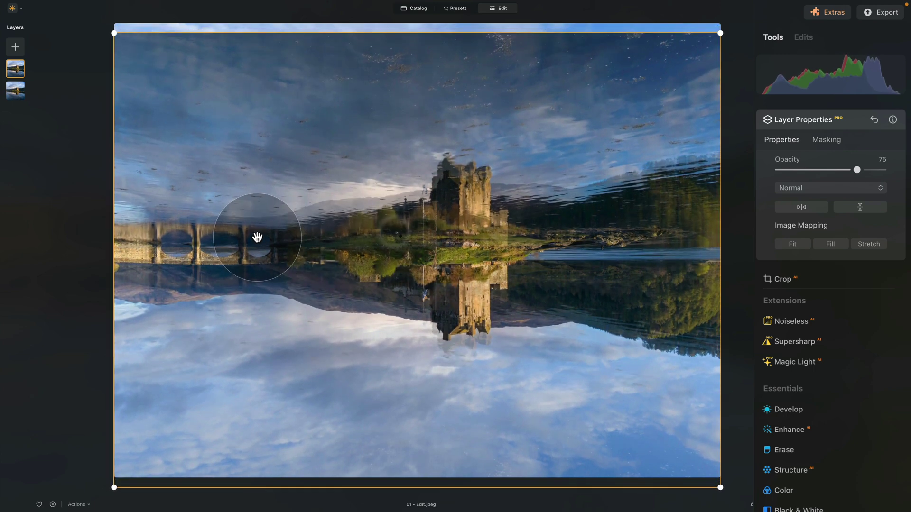
{"action": "left_click_drag", "start_coordinate": [256, 237], "coordinate": [576, 229]}
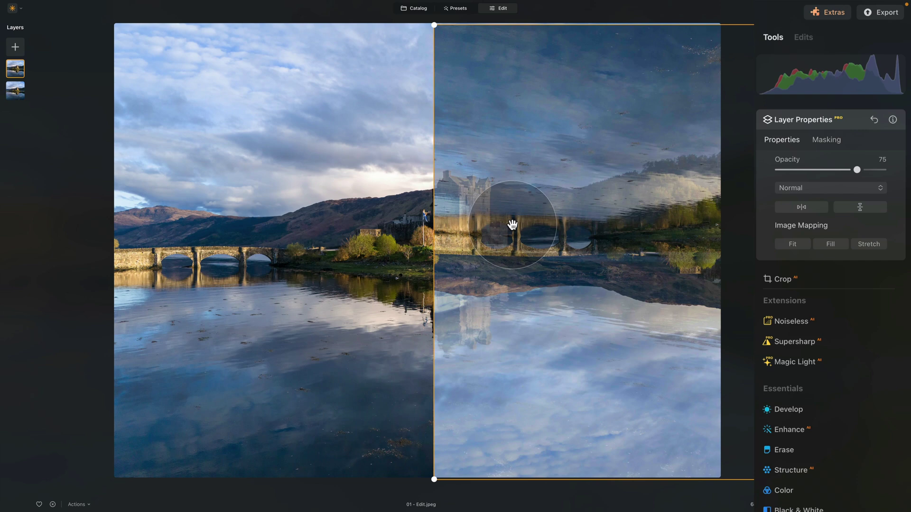
{"action": "left_click_drag", "start_coordinate": [510, 217], "coordinate": [421, 256]}
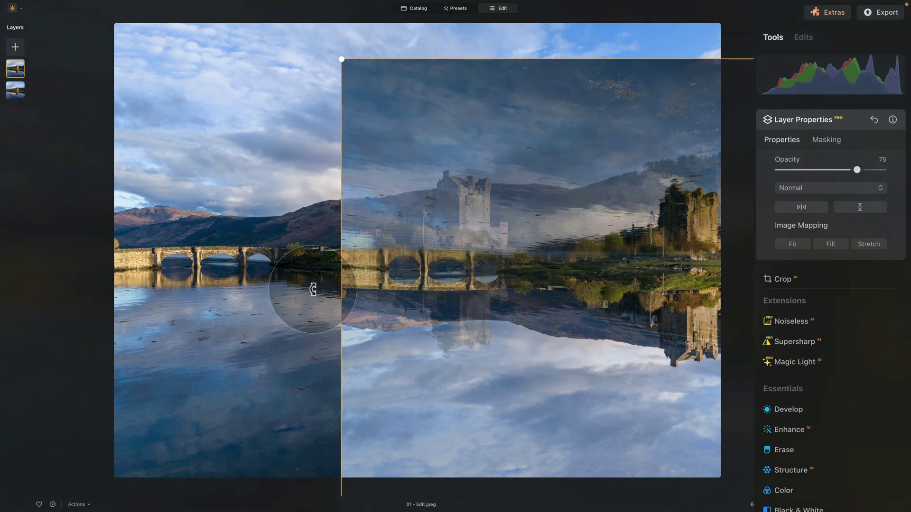
{"action": "left_click_drag", "start_coordinate": [472, 291], "coordinate": [403, 290]}
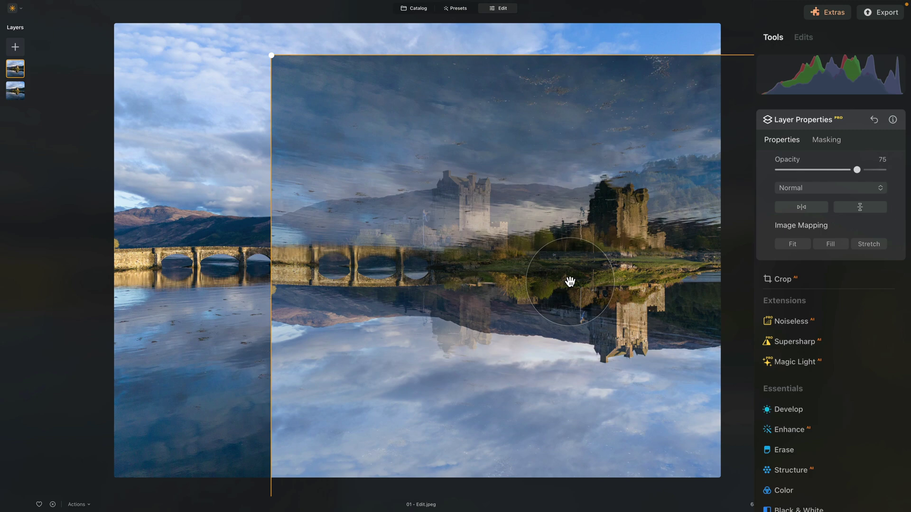
{"action": "left_click_drag", "start_coordinate": [620, 268], "coordinate": [459, 276]}
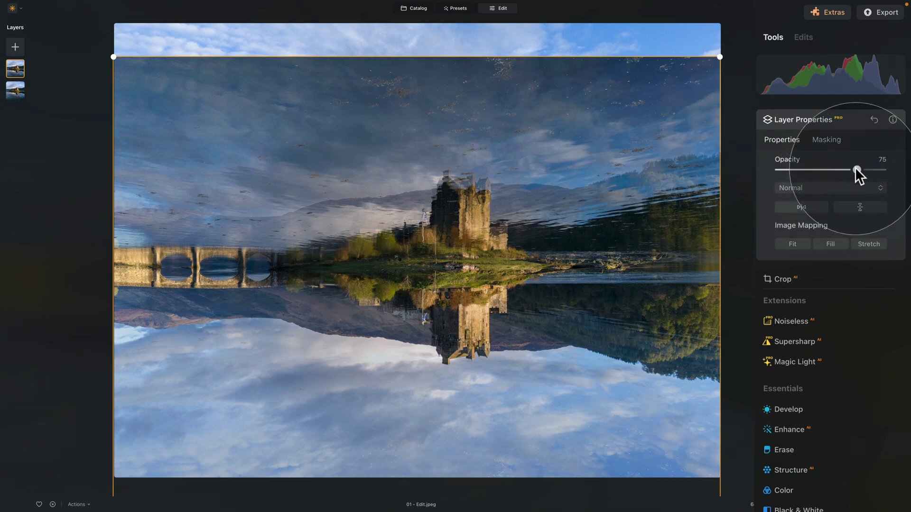
{"action": "left_click_drag", "start_coordinate": [855, 167], "coordinate": [830, 164]}
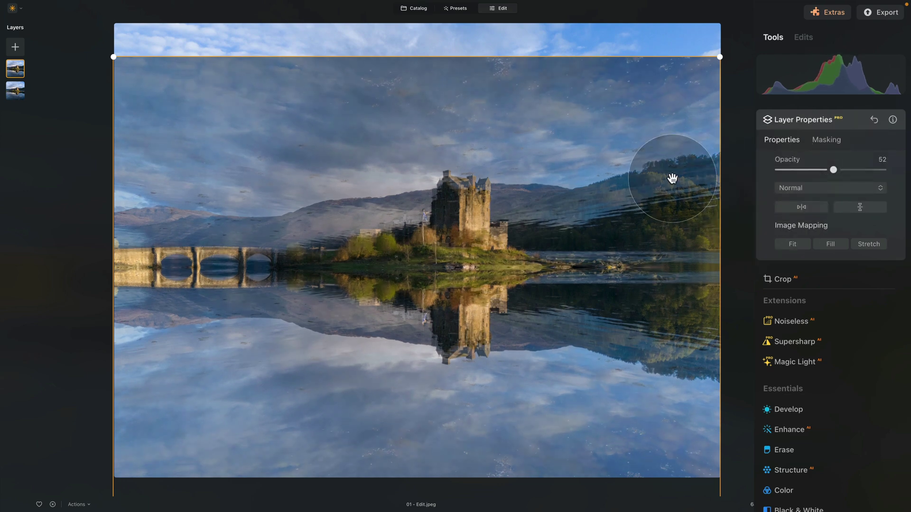
{"action": "left_click_drag", "start_coordinate": [669, 179], "coordinate": [670, 180]}
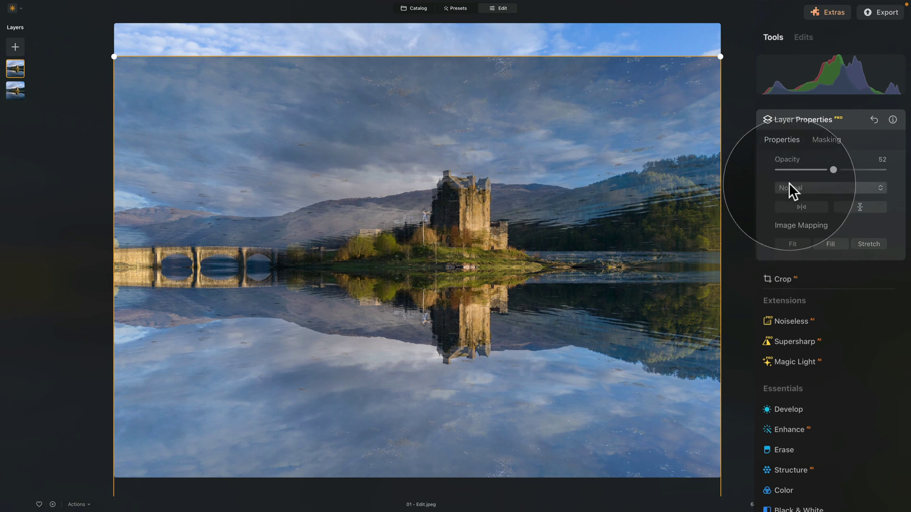
- Erase the flipped layer over the sky, hills and castle with a mask brush of size 229, softness 5 and strength 100
{"action": "left_click", "coordinate": [827, 140]}
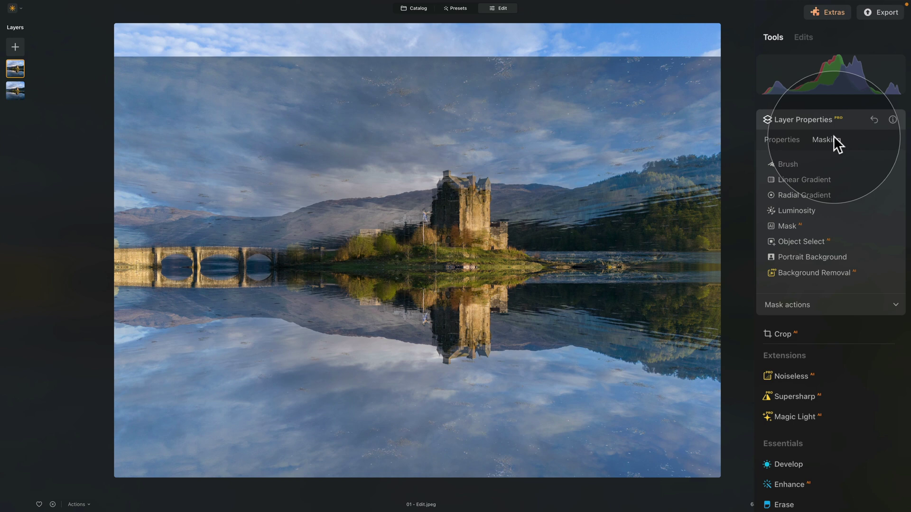
{"action": "left_click", "coordinate": [781, 164]}
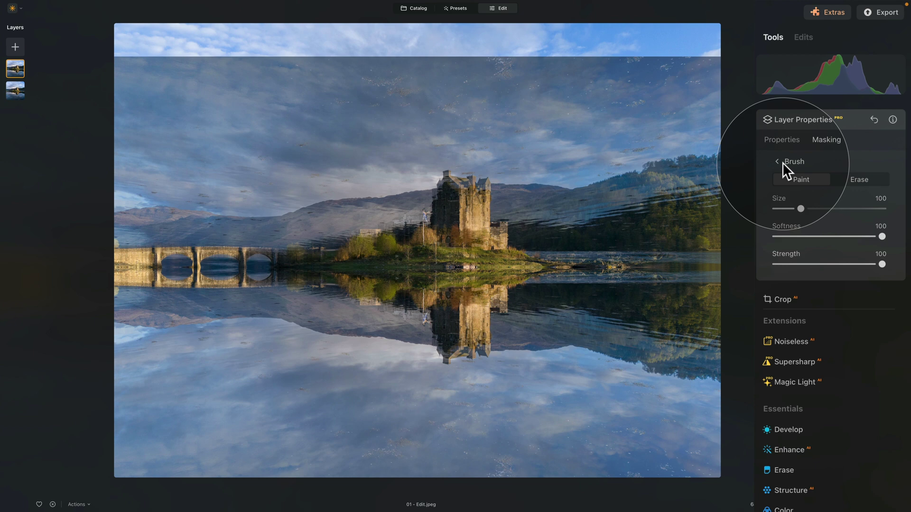
{"action": "left_click", "coordinate": [867, 177]}
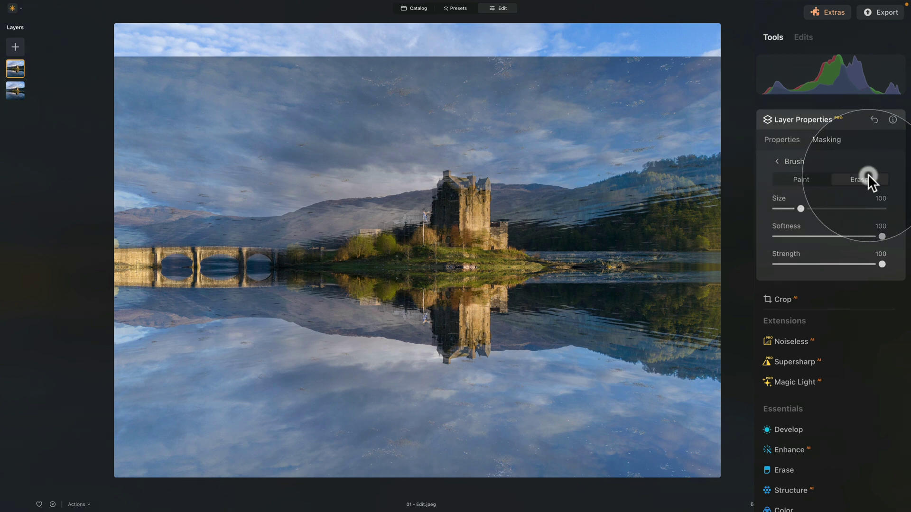
{"action": "left_click_drag", "start_coordinate": [801, 208], "coordinate": [835, 209]}
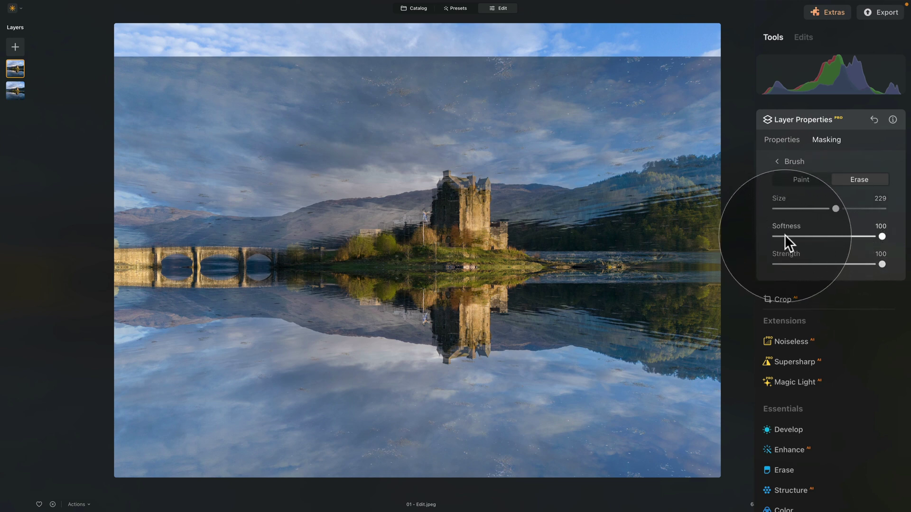
{"action": "left_click_drag", "start_coordinate": [784, 234], "coordinate": [781, 234]}
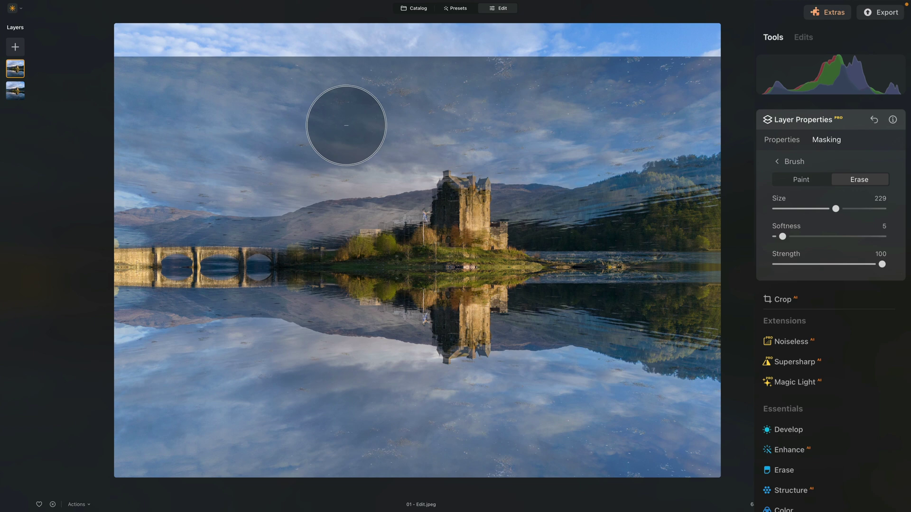
{"action": "mouse_move", "coordinate": [347, 74]}
{"action": "left_mouse_down"}
{"action": "mouse_move", "coordinate": [750, 80]}
{"action": "mouse_move", "coordinate": [749, 108]}
{"action": "mouse_move", "coordinate": [732, 142]}
{"action": "mouse_move", "coordinate": [690, 179]}
{"action": "mouse_move", "coordinate": [566, 169]}
{"action": "mouse_move", "coordinate": [564, 152]}
{"action": "mouse_move", "coordinate": [612, 142]}
{"action": "mouse_move", "coordinate": [565, 152]}
{"action": "mouse_move", "coordinate": [152, 161]}
{"action": "mouse_move", "coordinate": [98, 153]}
{"action": "mouse_move", "coordinate": [92, 141]}
{"action": "mouse_move", "coordinate": [132, 132]}
{"action": "mouse_move", "coordinate": [198, 165]}
{"action": "mouse_move", "coordinate": [186, 183]}
{"action": "mouse_move", "coordinate": [115, 205]}
{"action": "mouse_move", "coordinate": [110, 216]}
{"action": "mouse_move", "coordinate": [179, 199]}
{"action": "mouse_move", "coordinate": [396, 192]}
{"action": "mouse_move", "coordinate": [747, 195]}
{"action": "mouse_move", "coordinate": [375, 202]}
{"action": "mouse_move", "coordinate": [223, 191]}
{"action": "mouse_move", "coordinate": [503, 204]}
{"action": "mouse_move", "coordinate": [488, 178]}
{"action": "left_mouse_up"}
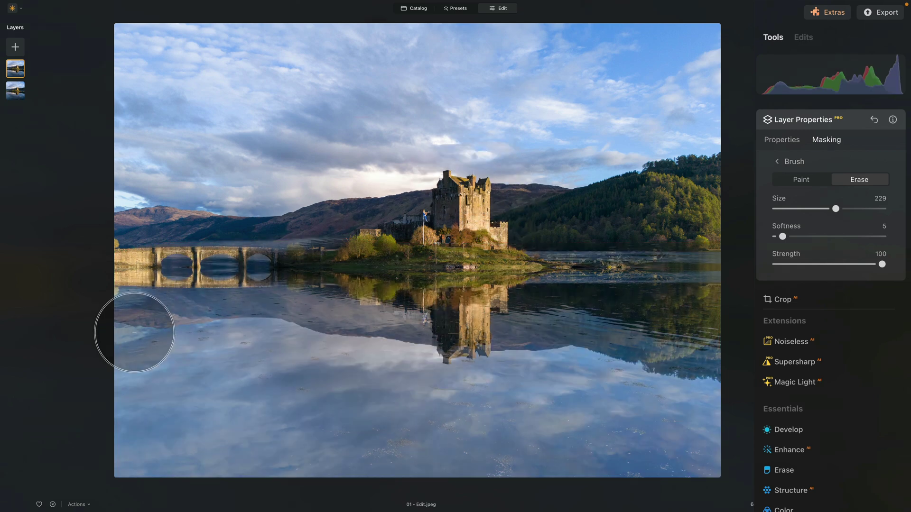
- Reduce the mask brush size to 108 and erase the flipped layer over the bridge and the near part of the island
{"action": "key", "text": "ctrl+plus"}
{"action": "key", "text": "ctrl+plus"}
{"action": "key", "text": "ctrl+plus"}
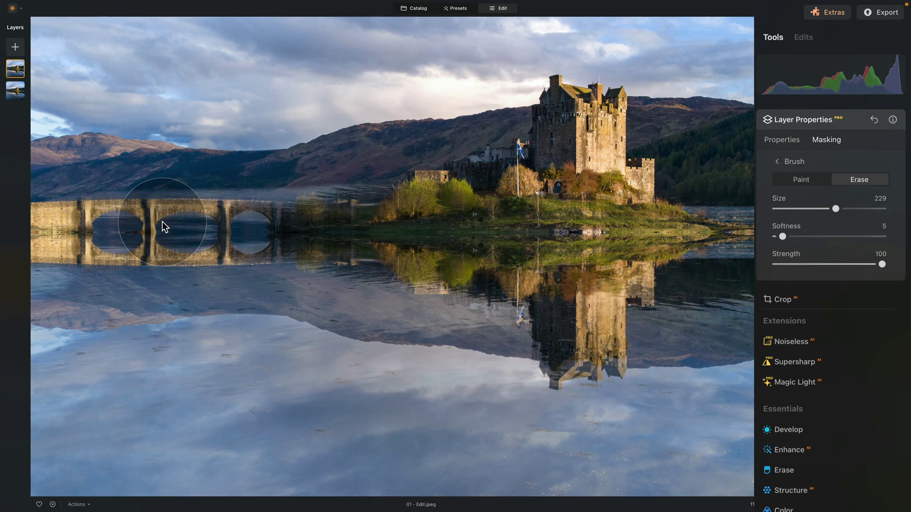
{"action": "left_click_drag", "start_coordinate": [159, 220], "coordinate": [336, 240]}
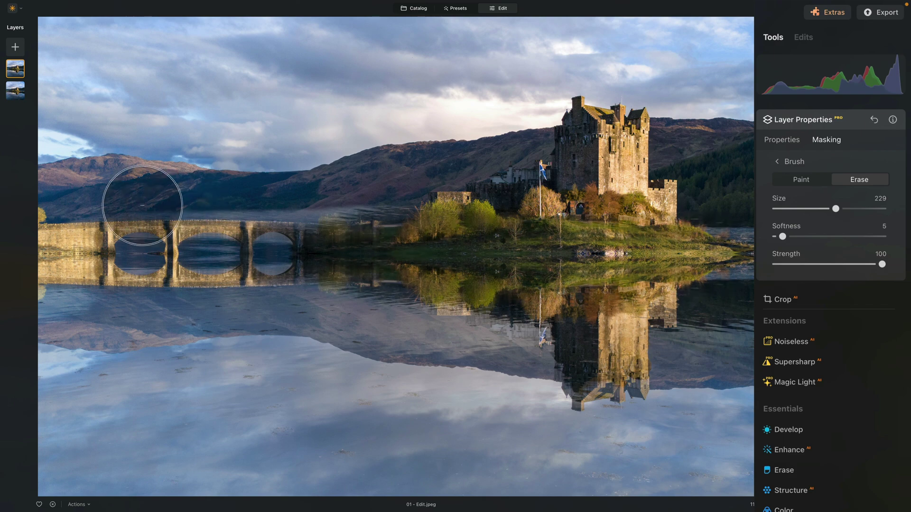
{"action": "key", "text": "bracketleft"}
{"action": "key", "text": "bracketleft"}
{"action": "key", "text": "bracketleft"}
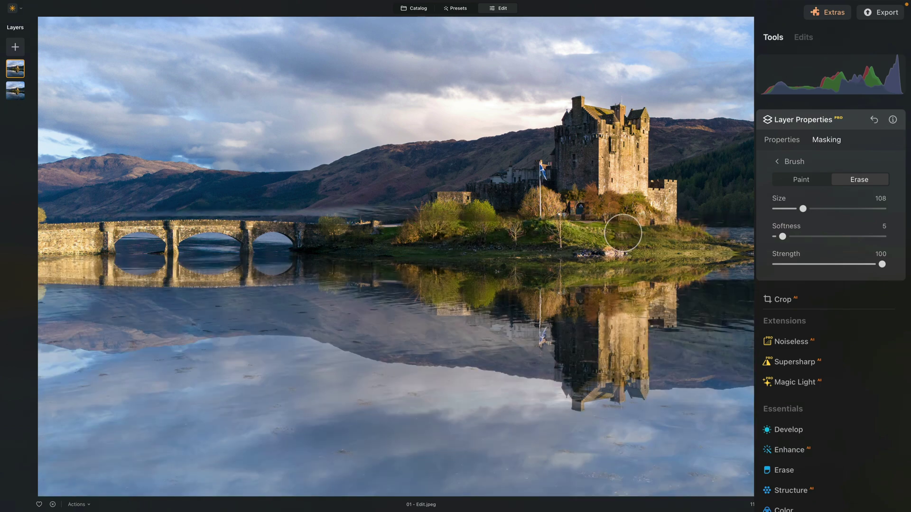
- Show the mask overlay and erase the mask along the rest of the island and distant water to the image's right edge using straight strokes
{"action": "left_click_drag", "start_coordinate": [658, 221], "coordinate": [410, 210]}
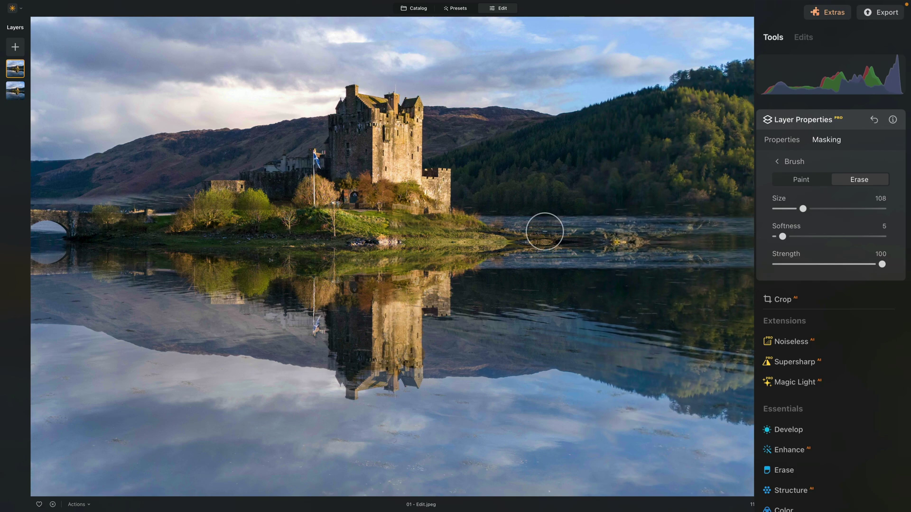
{"action": "key", "text": "slash"}
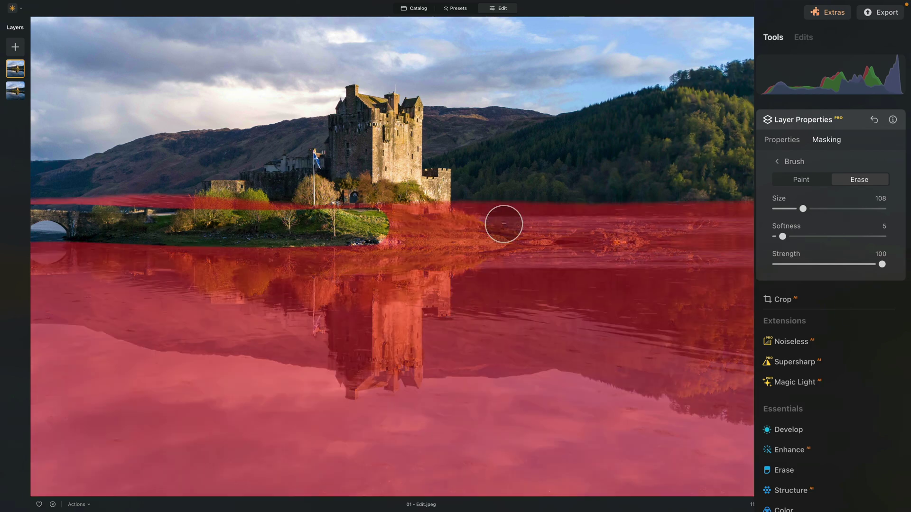
{"action": "key", "text": "slash"}
{"action": "key", "text": "slash"}
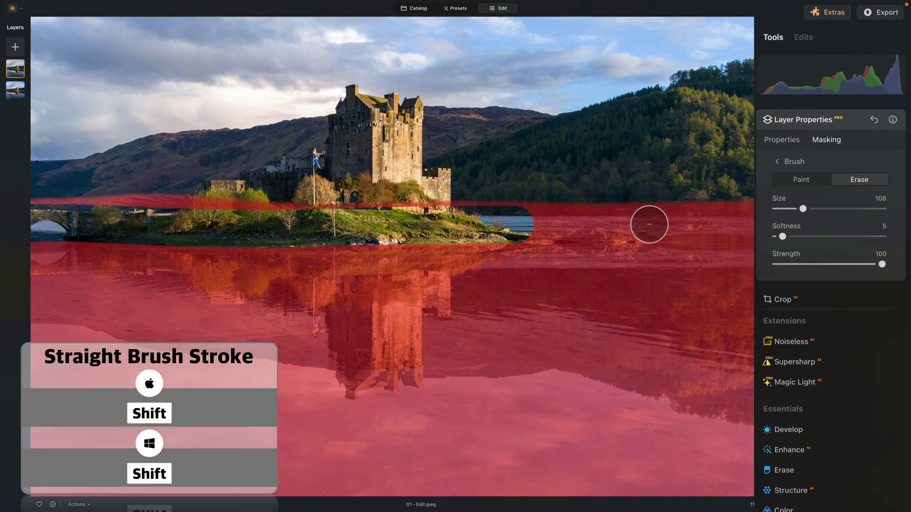
{"action": "left_click", "coordinate": [649, 225], "text": "shift"}
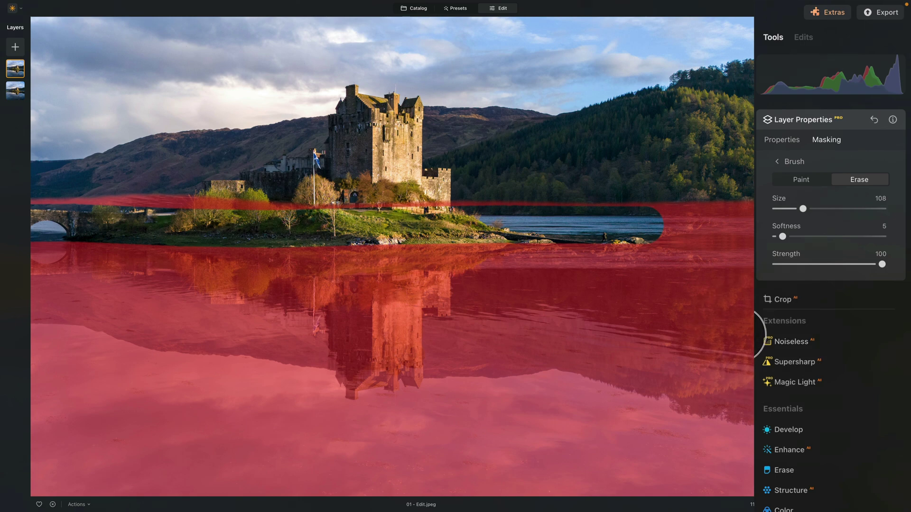
{"action": "left_click_drag", "start_coordinate": [659, 225], "coordinate": [754, 224]}
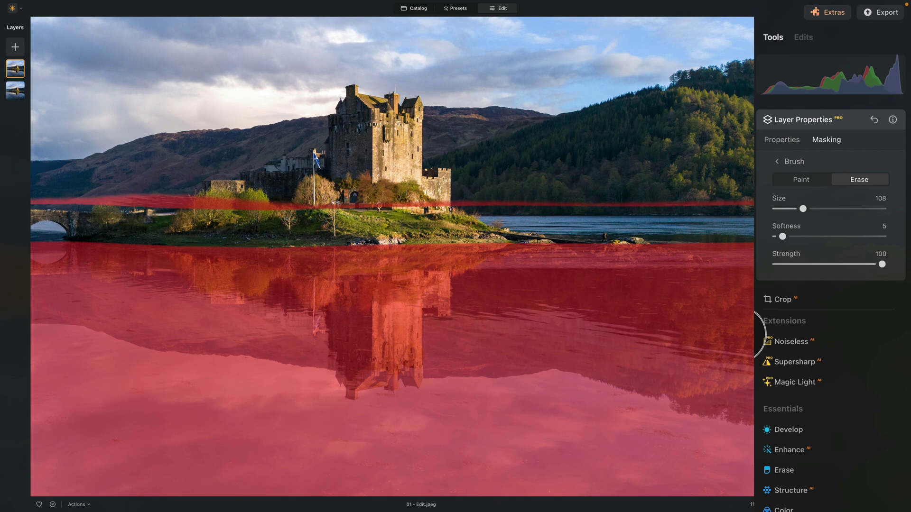
- Erase the leftover mask strip across the far shoreline and above the bridge, and hide the mask overlay
{"action": "left_click_drag", "start_coordinate": [671, 204], "coordinate": [239, 199]}
{"action": "left_click_drag", "start_coordinate": [150, 199], "coordinate": [71, 198]}
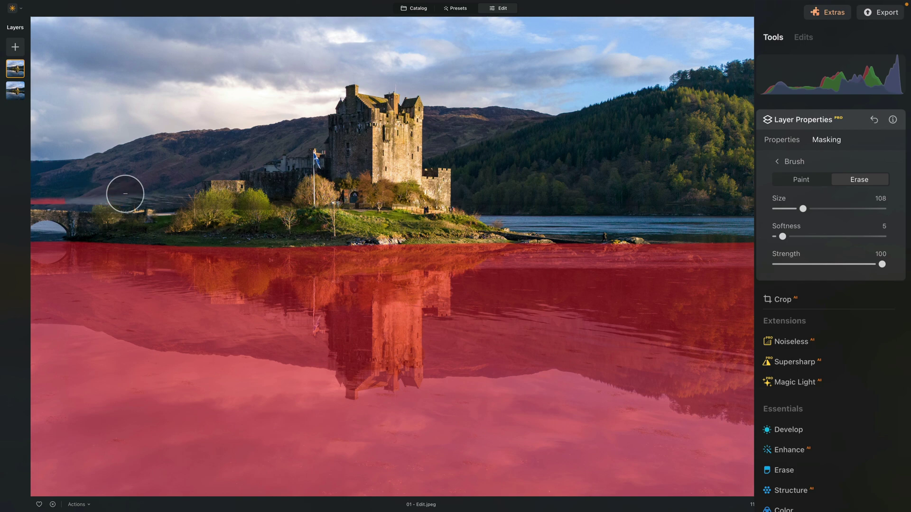
{"action": "key", "text": "space"}
{"action": "left_click_drag", "start_coordinate": [163, 134], "coordinate": [431, 137]}
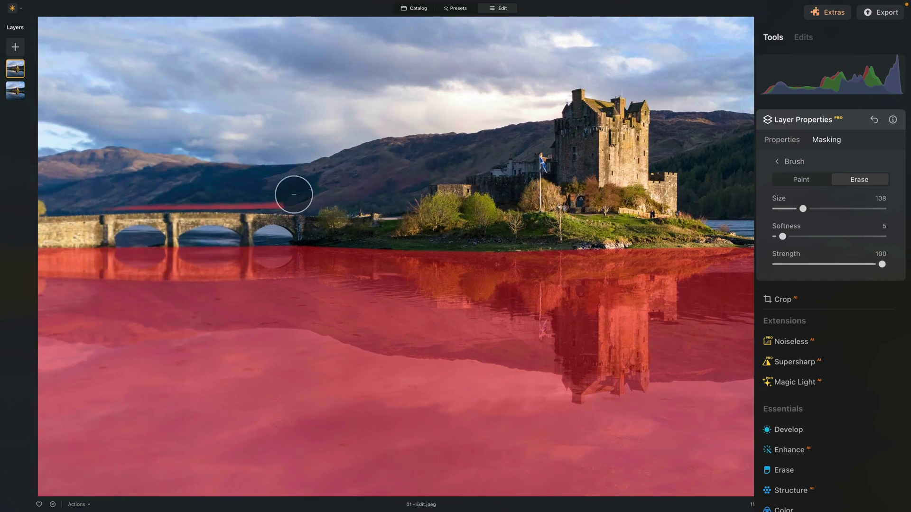
{"action": "mouse_move", "coordinate": [293, 193]}
{"action": "left_mouse_down"}
{"action": "mouse_move", "coordinate": [223, 203]}
{"action": "mouse_move", "coordinate": [73, 197]}
{"action": "left_mouse_up"}
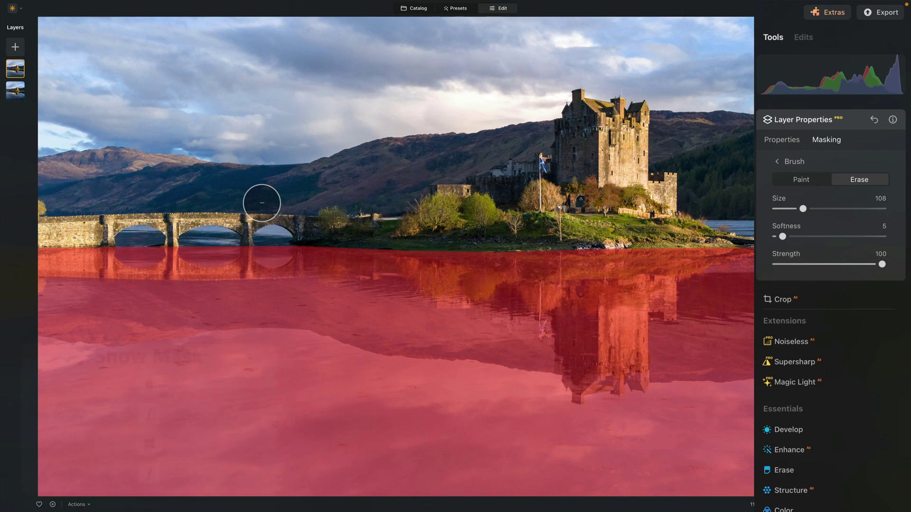
{"action": "key", "text": "slash"}
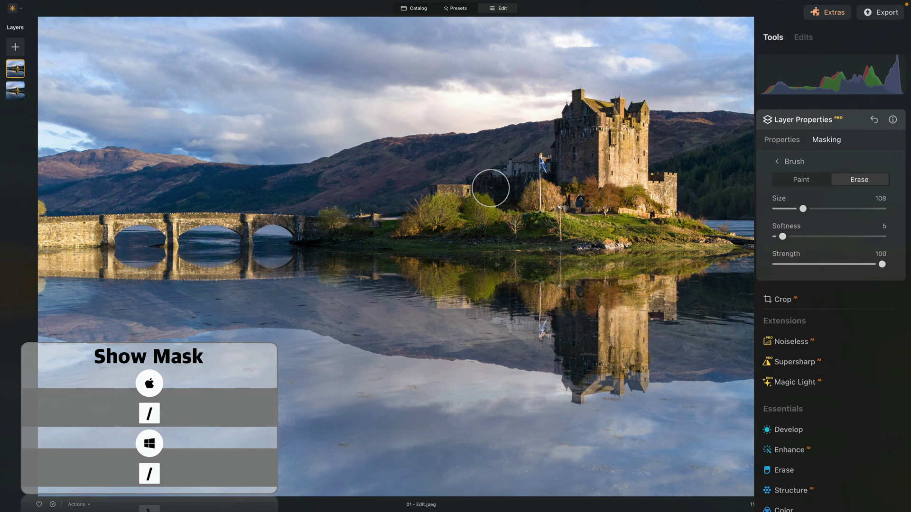
{"action": "key", "text": "ctrl+0"}
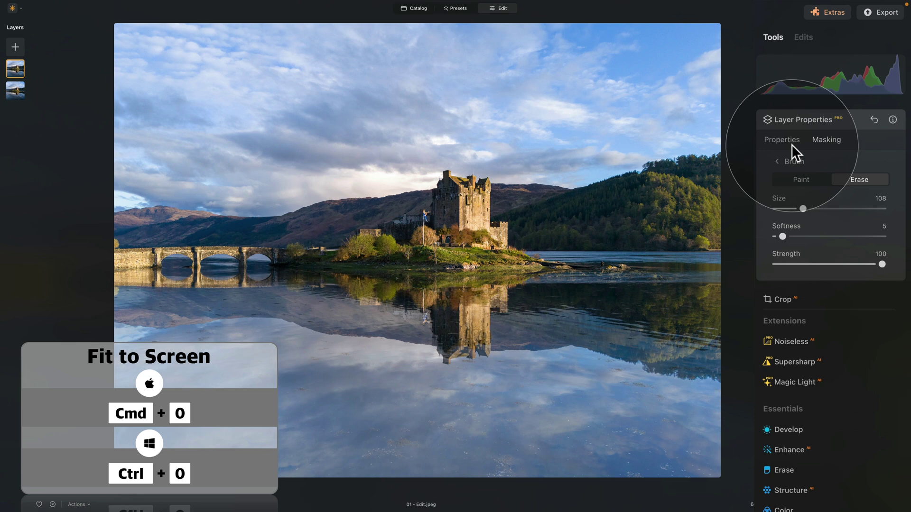
- Raise the flipped layer's opacity to 100
{"action": "left_click", "coordinate": [772, 140]}
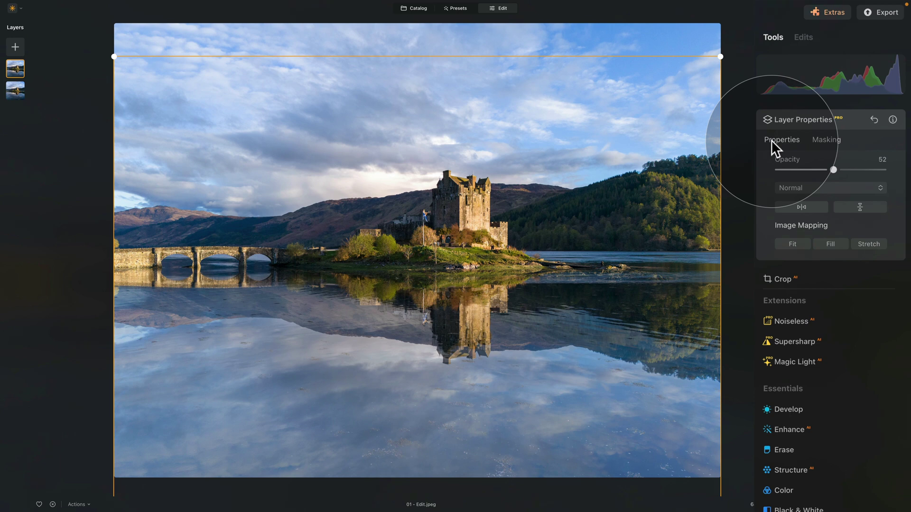
{"action": "left_click_drag", "start_coordinate": [833, 169], "coordinate": [900, 173]}
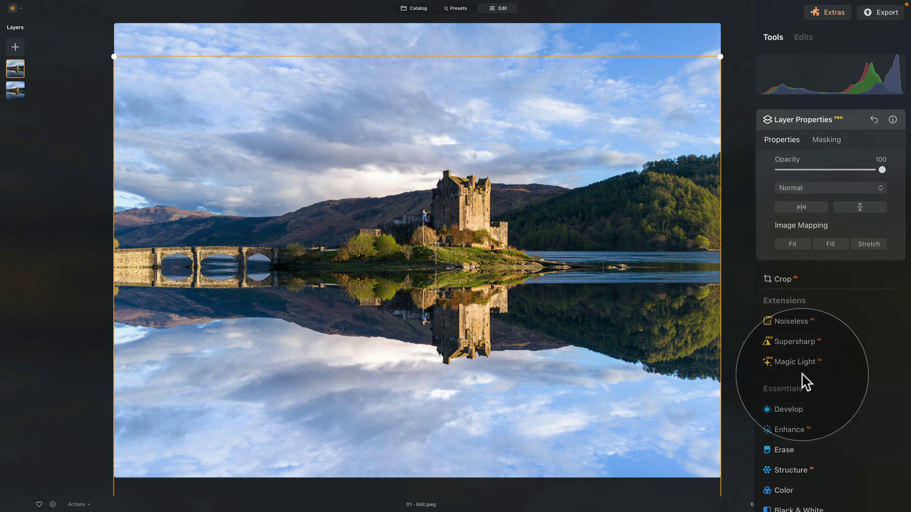
- Apply a Motion blur to the flipped layer with an amount of 100 and an angle of -90
{"action": "scroll", "coordinate": [802, 373], "scroll_direction": "down", "scroll_amount": 5}
{"action": "scroll", "coordinate": [802, 373], "scroll_direction": "down", "scroll_amount": 10}
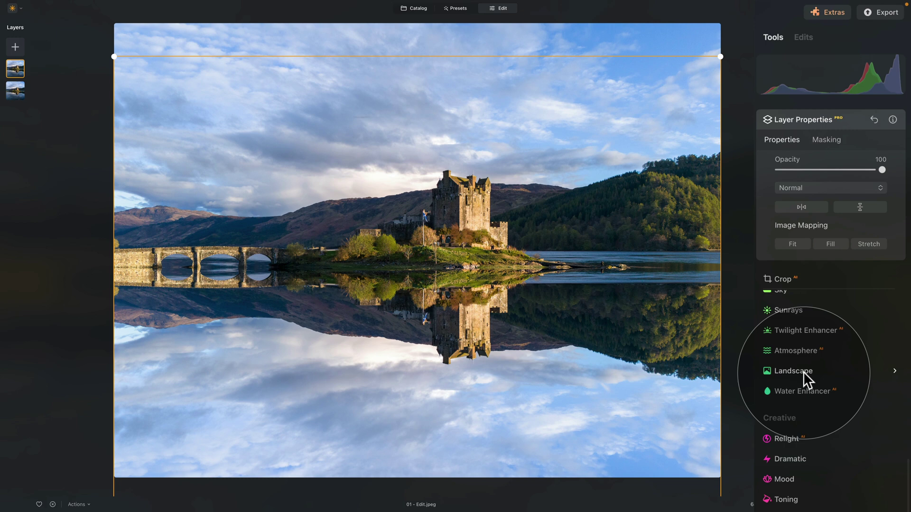
{"action": "scroll", "coordinate": [792, 361], "scroll_direction": "down", "scroll_amount": 5}
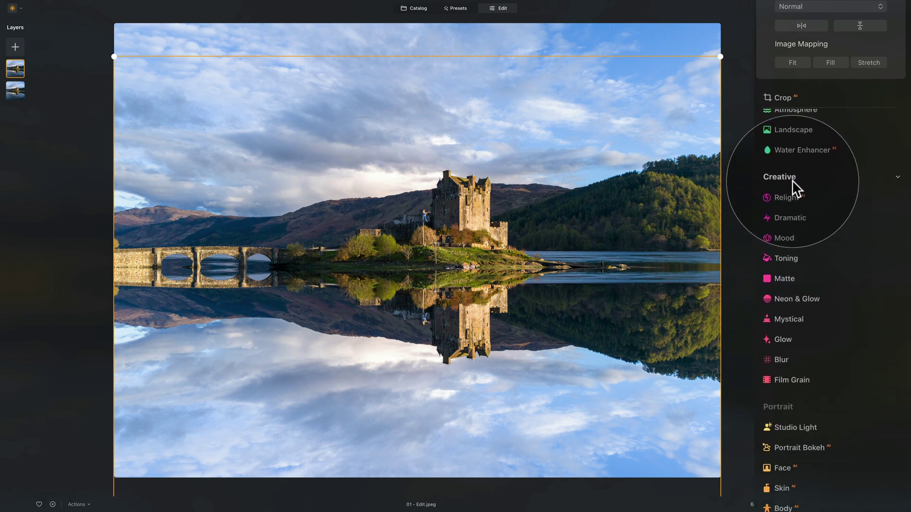
{"action": "scroll", "coordinate": [779, 306], "scroll_direction": "down", "scroll_amount": 2}
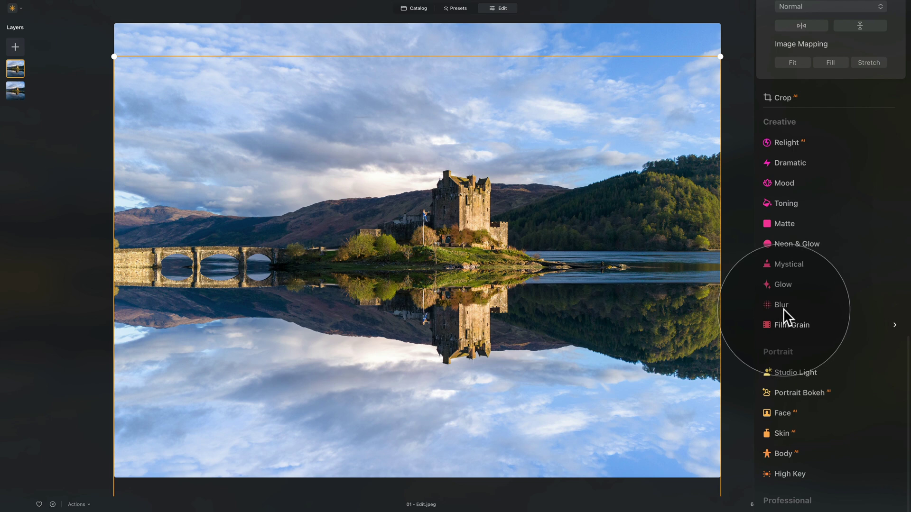
{"action": "left_click", "coordinate": [785, 304]}
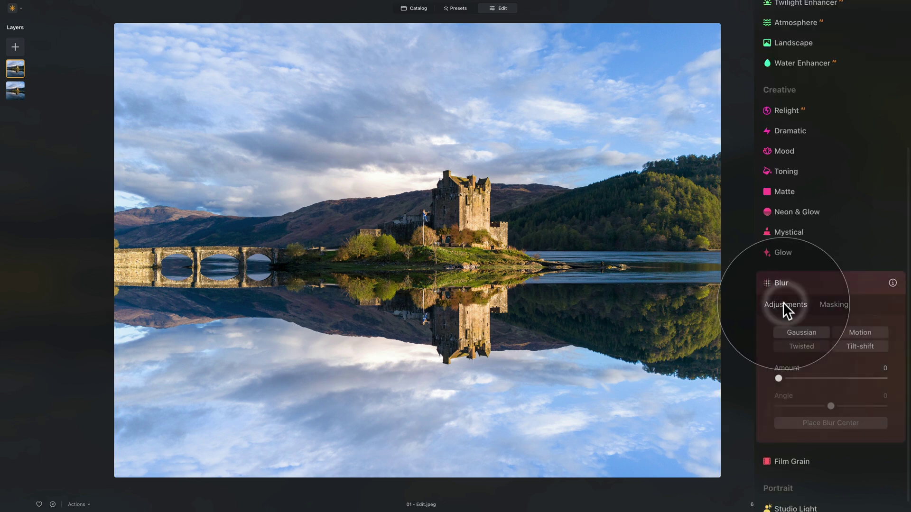
{"action": "left_click", "coordinate": [867, 331]}
{"action": "scroll", "coordinate": [849, 301], "scroll_direction": "down", "scroll_amount": 4}
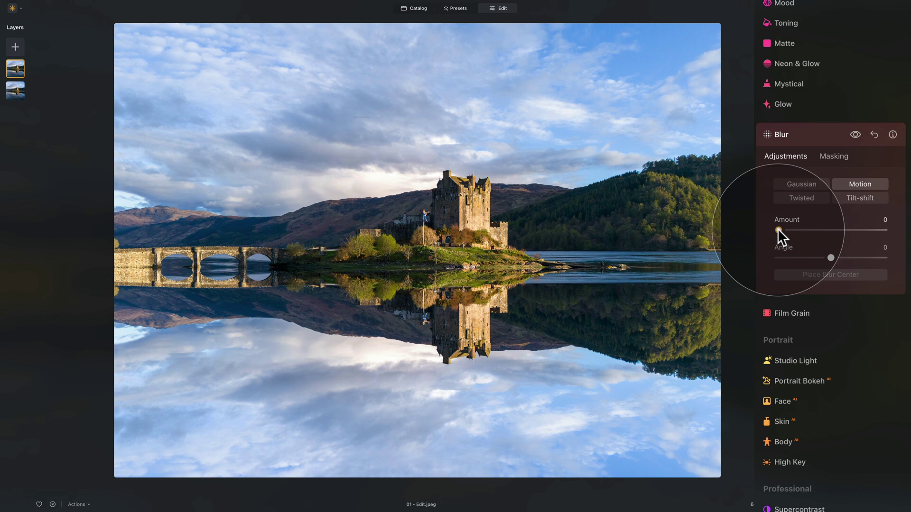
{"action": "left_click_drag", "start_coordinate": [778, 229], "coordinate": [897, 237]}
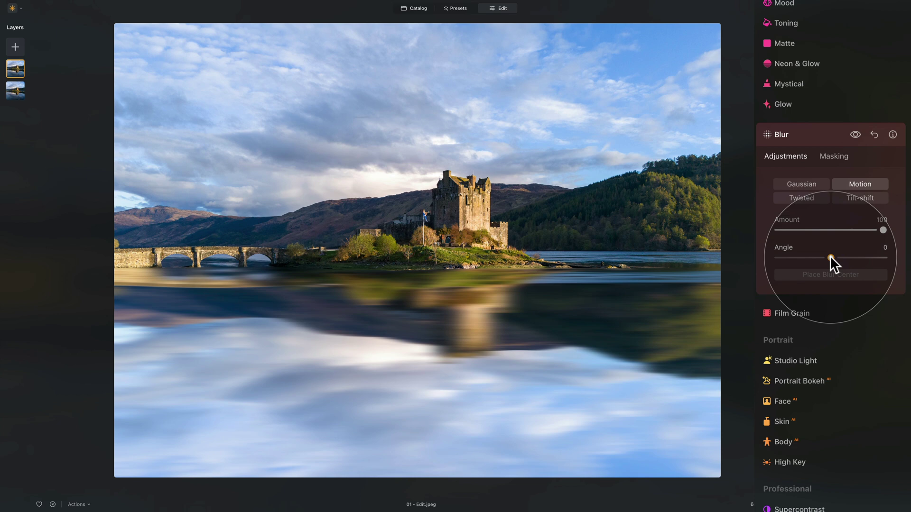
{"action": "left_click_drag", "start_coordinate": [830, 256], "coordinate": [758, 255]}
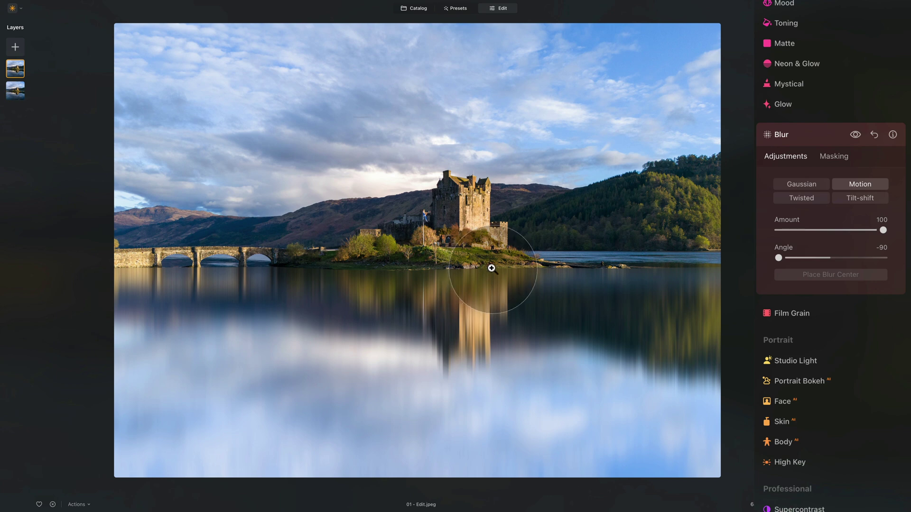
- Reduce the reflection's motion blur amount to 5 and collapse the Blur tool
{"action": "left_click_drag", "start_coordinate": [883, 229], "coordinate": [812, 228]}
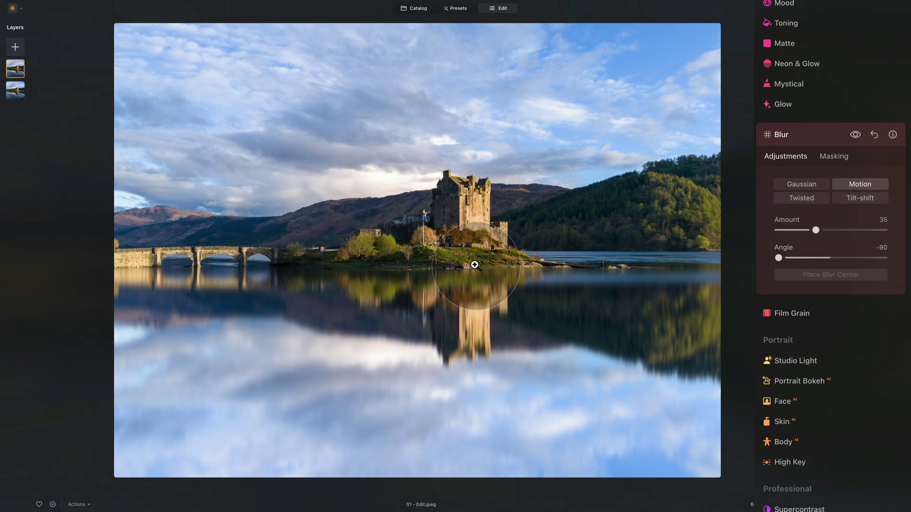
{"action": "left_click_drag", "start_coordinate": [815, 228], "coordinate": [782, 229]}
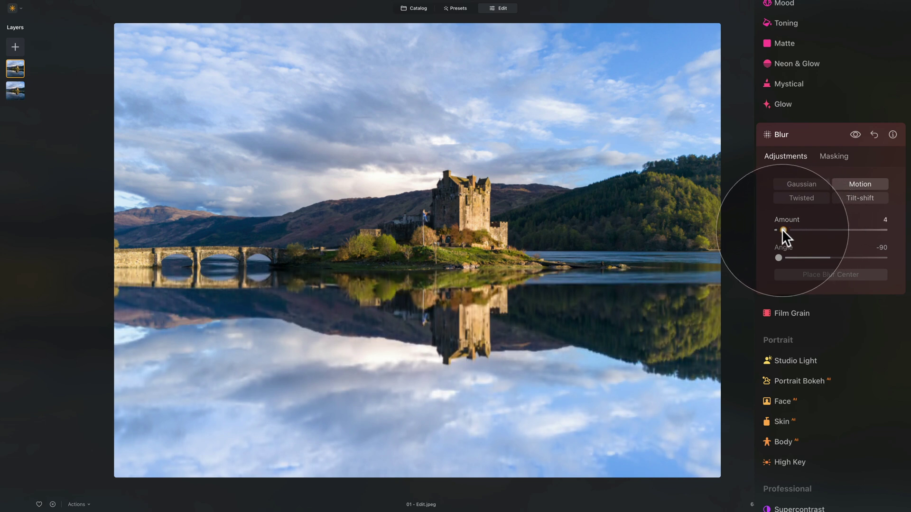
{"action": "left_click", "coordinate": [782, 232]}
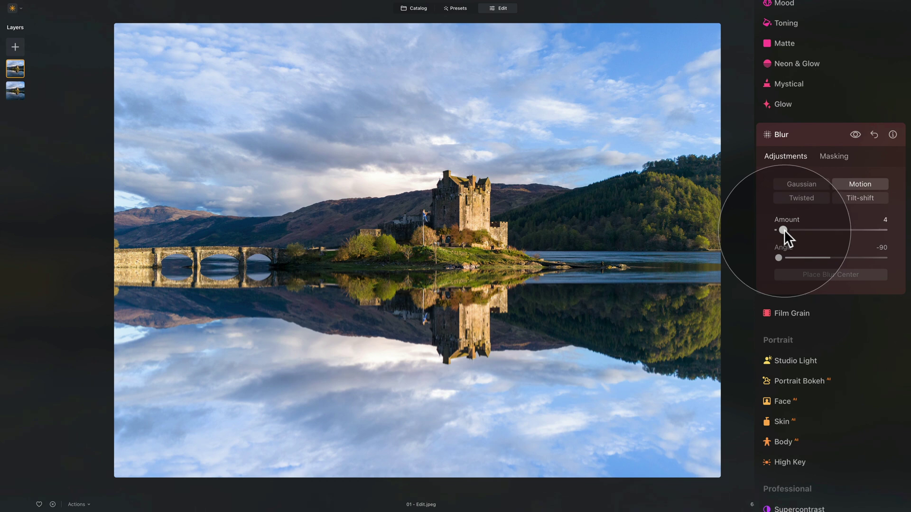
{"action": "left_click_drag", "start_coordinate": [784, 230], "coordinate": [784, 232]}
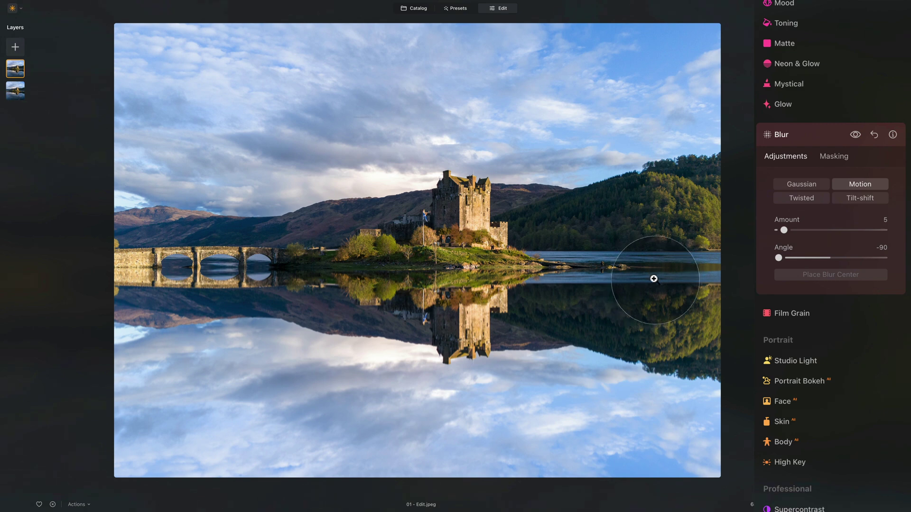
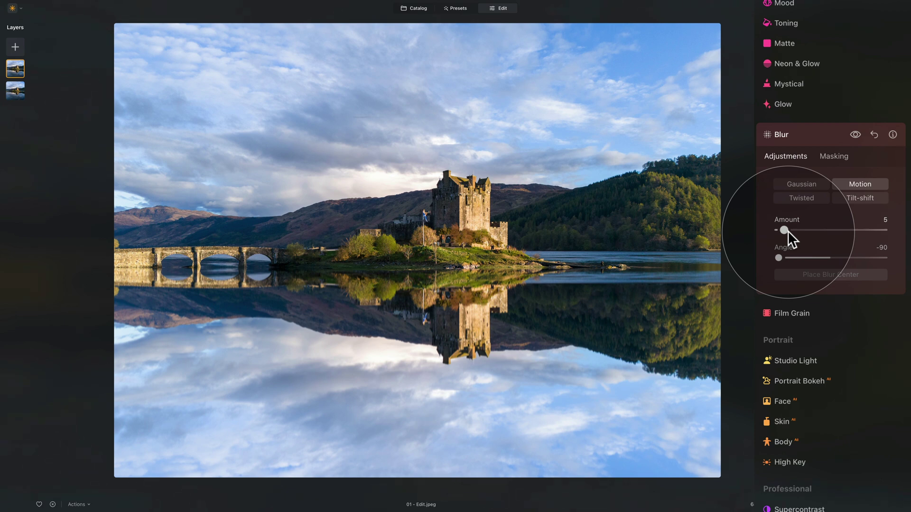
{"action": "left_click", "coordinate": [795, 135]}
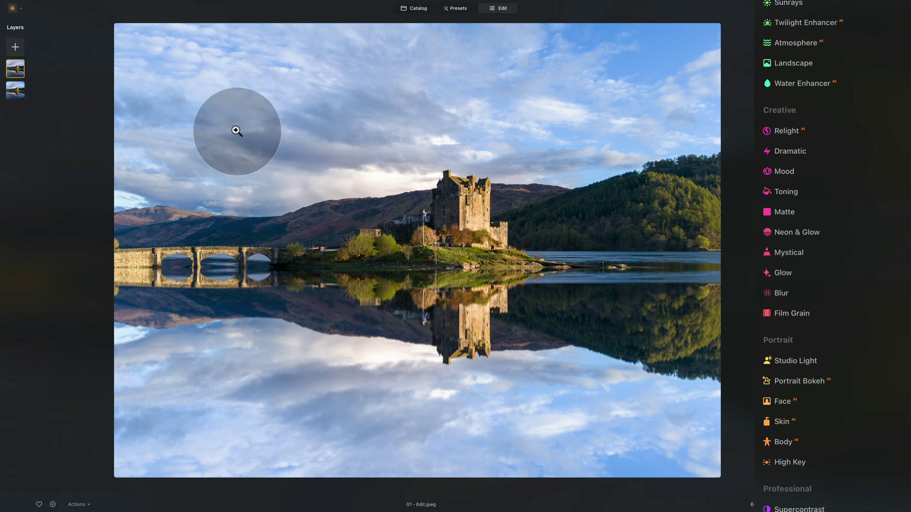
- Darken the flipped layer with a Develop exposure of -1.74
{"action": "scroll", "coordinate": [805, 189], "scroll_direction": "up", "scroll_amount": 6}
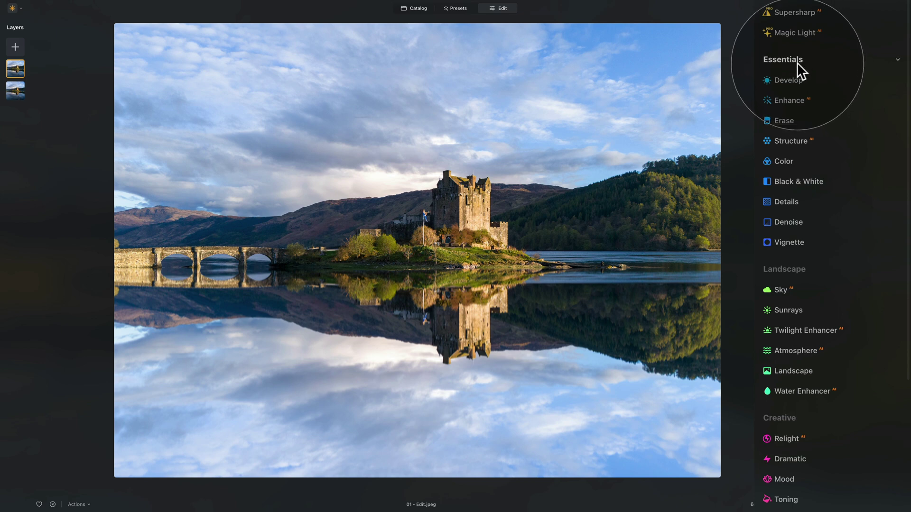
{"action": "left_click", "coordinate": [789, 79]}
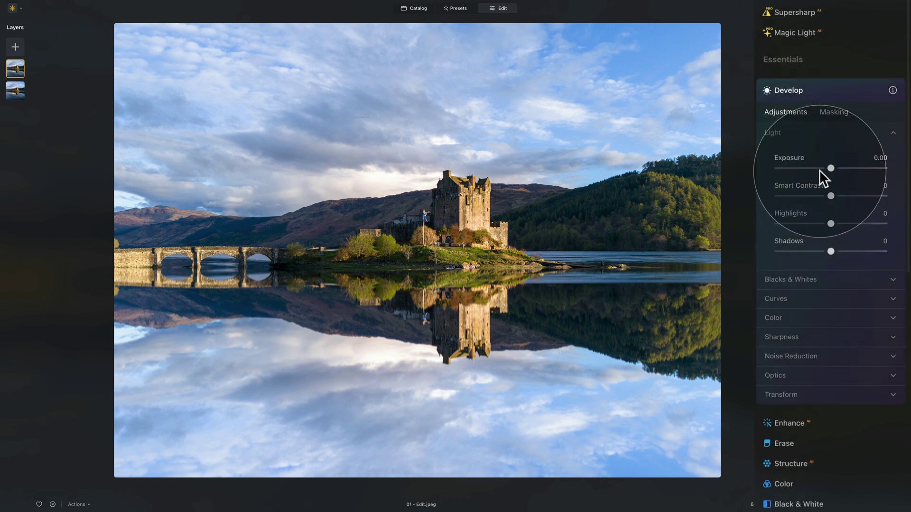
{"action": "left_click_drag", "start_coordinate": [826, 167], "coordinate": [813, 168]}
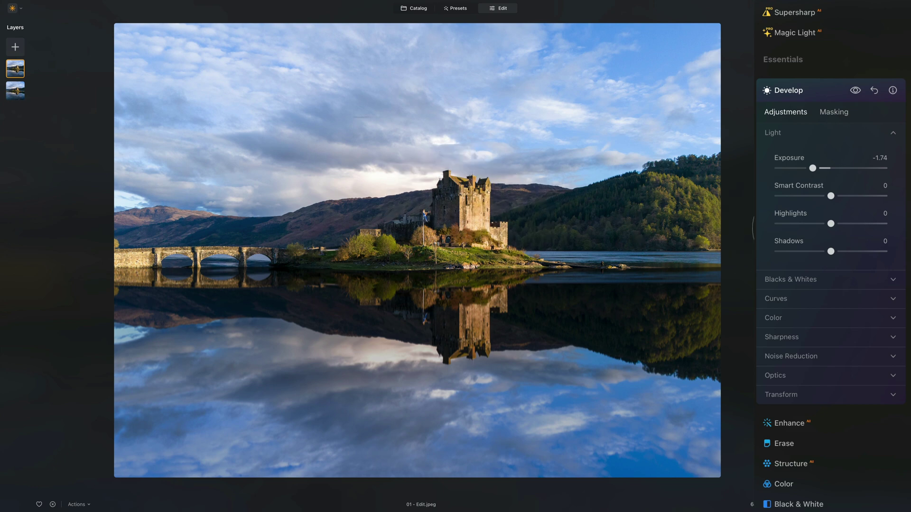
- Mask the Develop adjustment with a linear gradient that covers the foreground water and fades out at the island's shoreline
{"action": "left_click", "coordinate": [843, 112]}
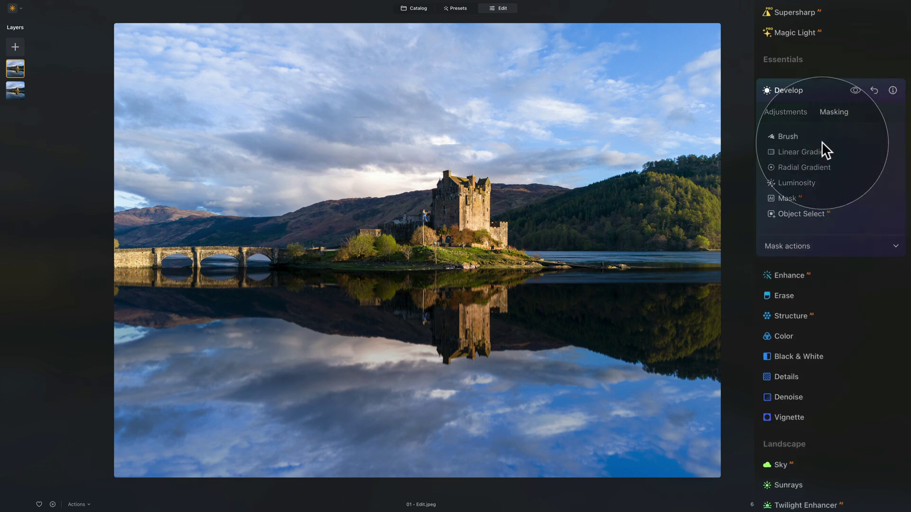
{"action": "left_click", "coordinate": [808, 152]}
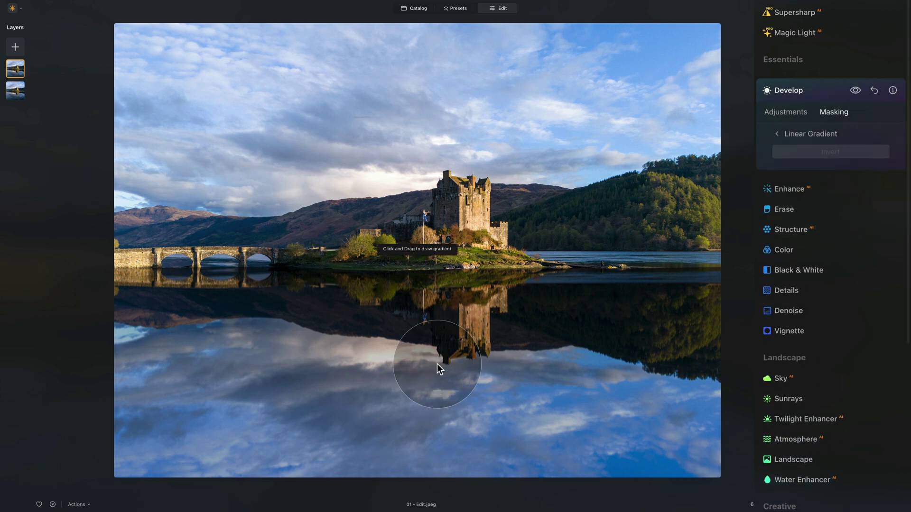
{"action": "left_click_drag", "start_coordinate": [431, 408], "coordinate": [433, 269]}
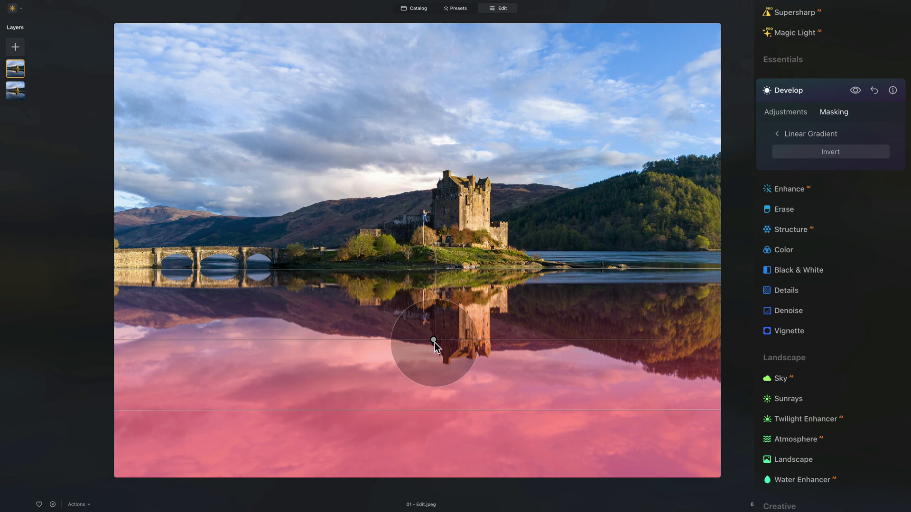
{"action": "mouse_move", "coordinate": [432, 268]}
{"action": "left_mouse_down"}
{"action": "mouse_move", "coordinate": [430, 232]}
{"action": "mouse_move", "coordinate": [436, 270]}
{"action": "left_mouse_up"}
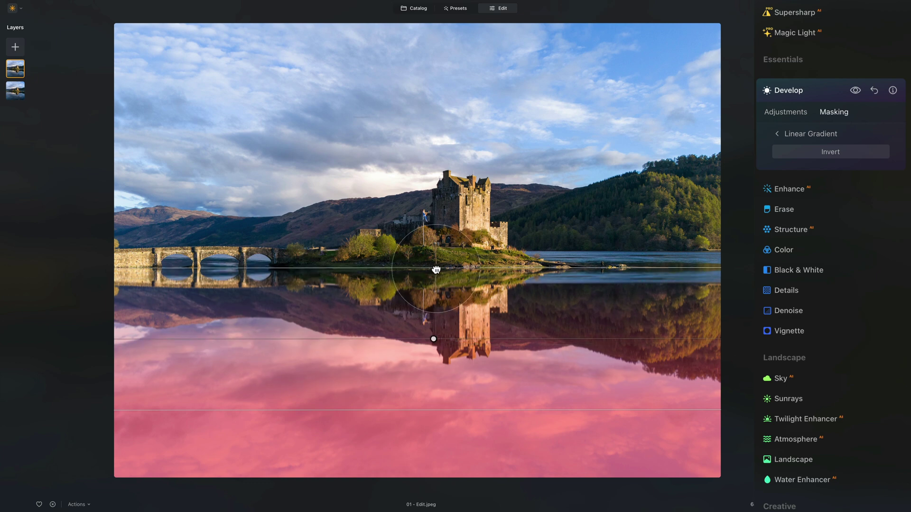
{"action": "left_click_drag", "start_coordinate": [433, 340], "coordinate": [487, 339]}
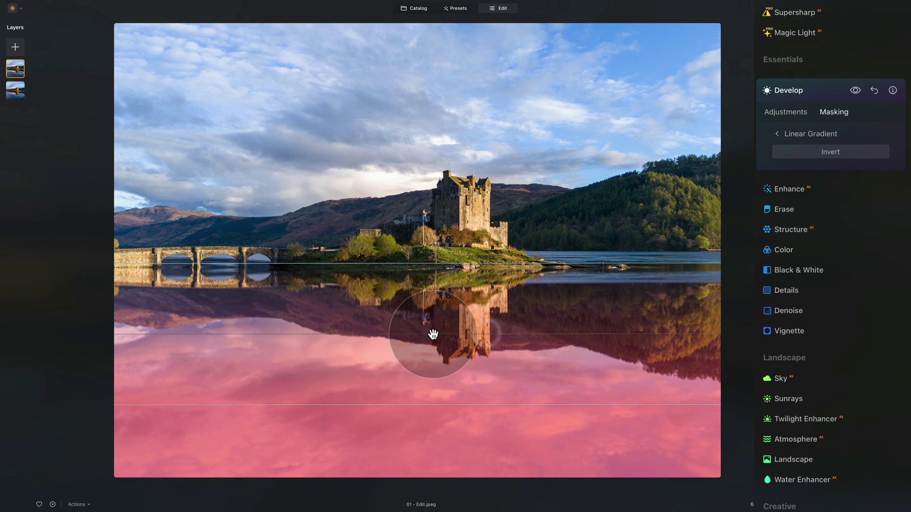
{"action": "left_click_drag", "start_coordinate": [436, 351], "coordinate": [436, 353]}
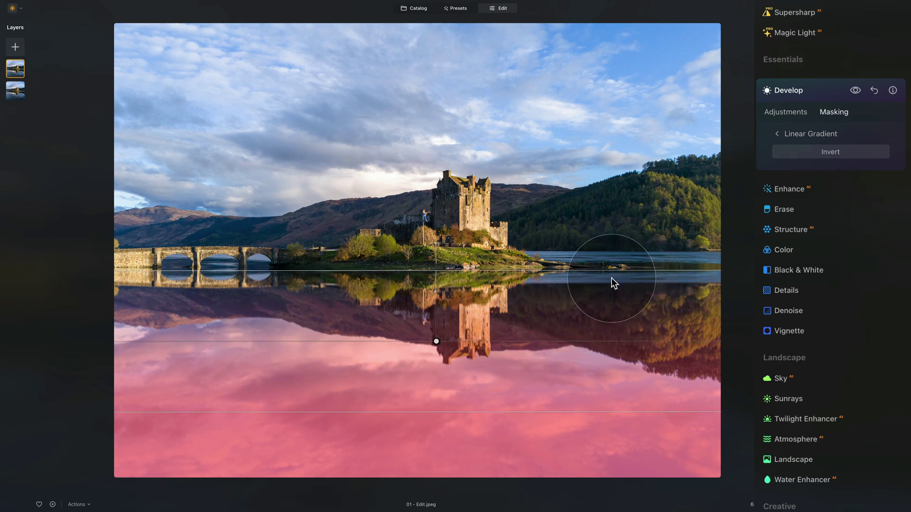
- Preview the masked Develop adjustment on and off, set its exposure to -1.93, and collapse the tool
{"action": "left_click", "coordinate": [777, 112]}
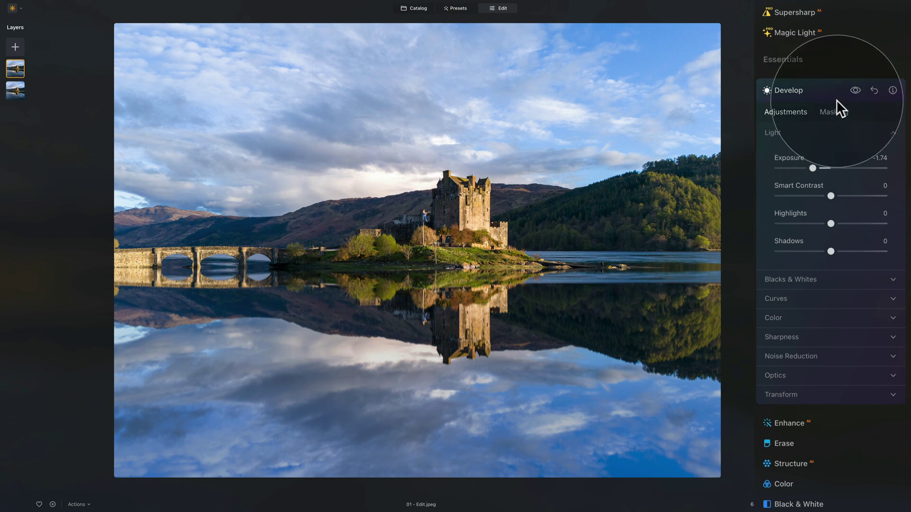
{"action": "left_click", "coordinate": [855, 90]}
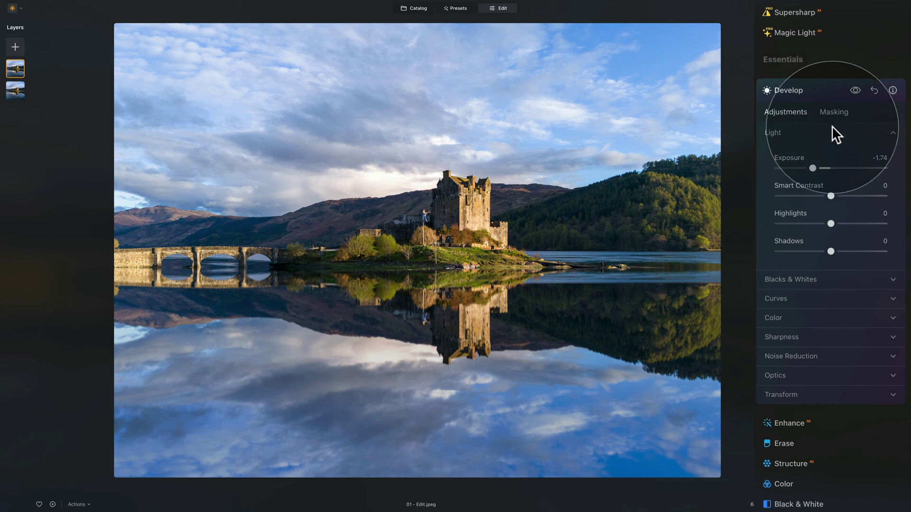
{"action": "left_click_drag", "start_coordinate": [812, 167], "coordinate": [811, 172]}
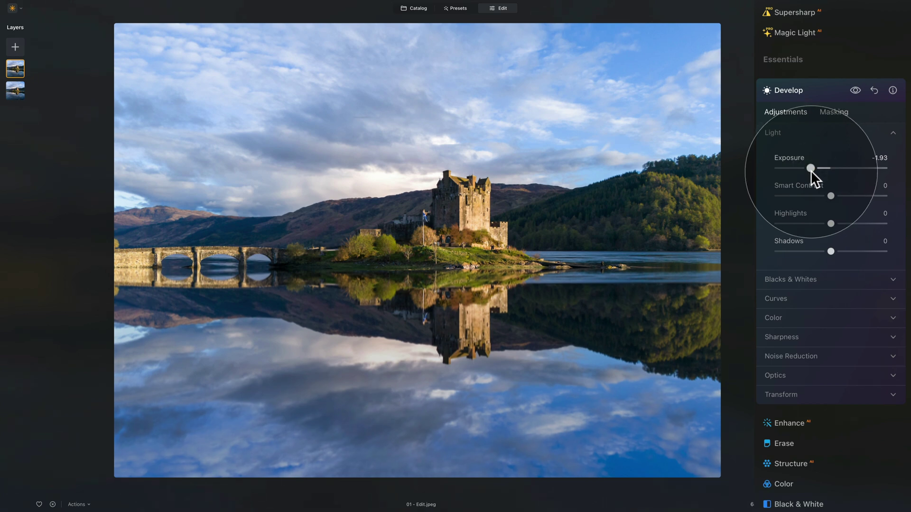
{"action": "left_click", "coordinate": [806, 90]}
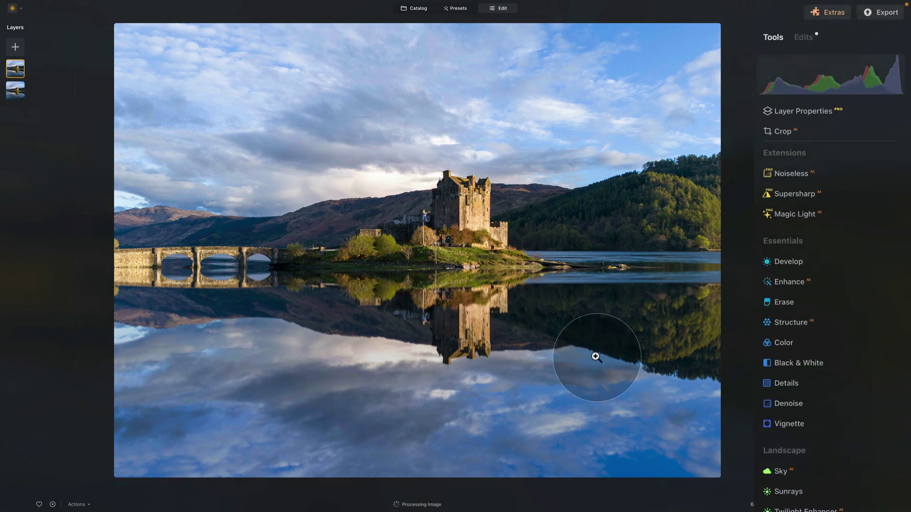
- Compare the edited castle reflection with the original photo using the before/after view
{"action": "key", "text": "backslash"}
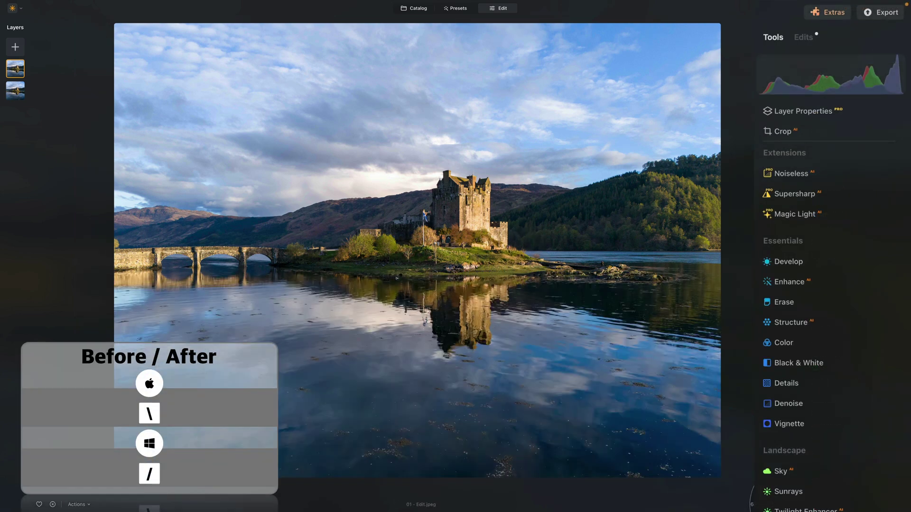
{"action": "key", "text": "backslash"}
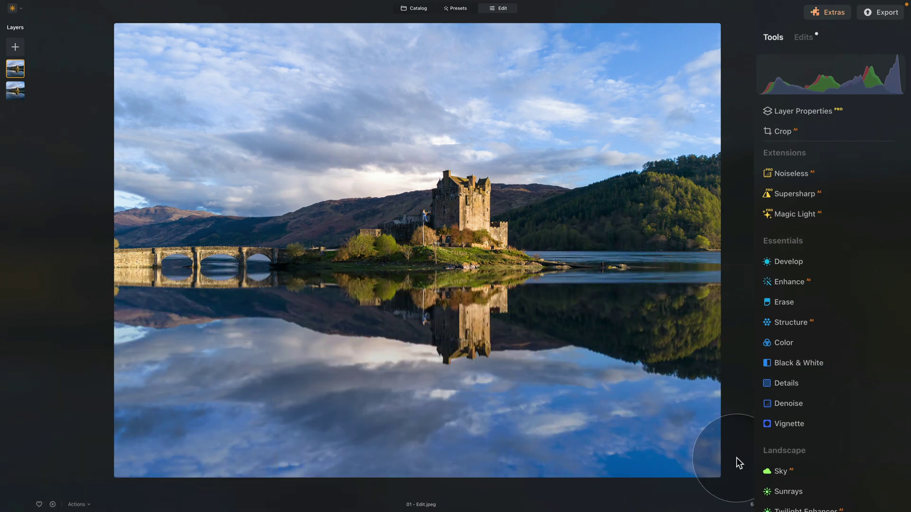
{"action": "key", "text": "backslash"}
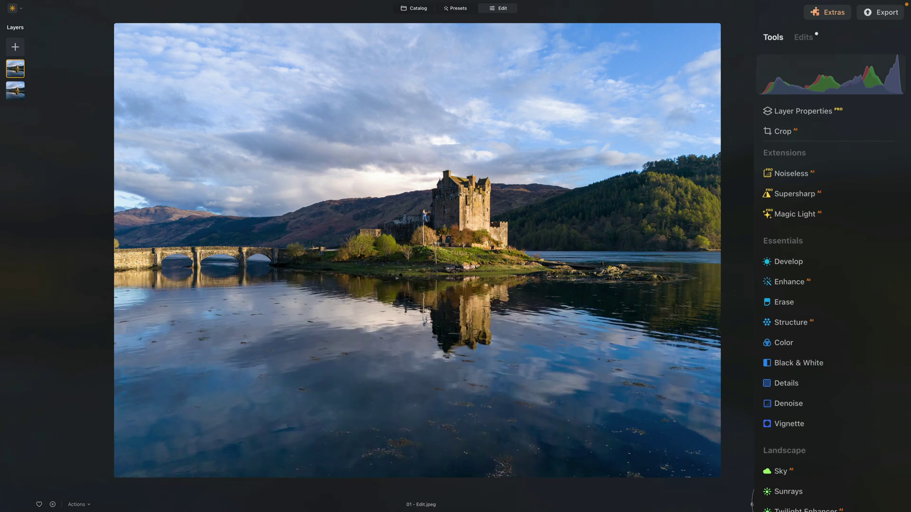
{"action": "key", "text": "backslash"}
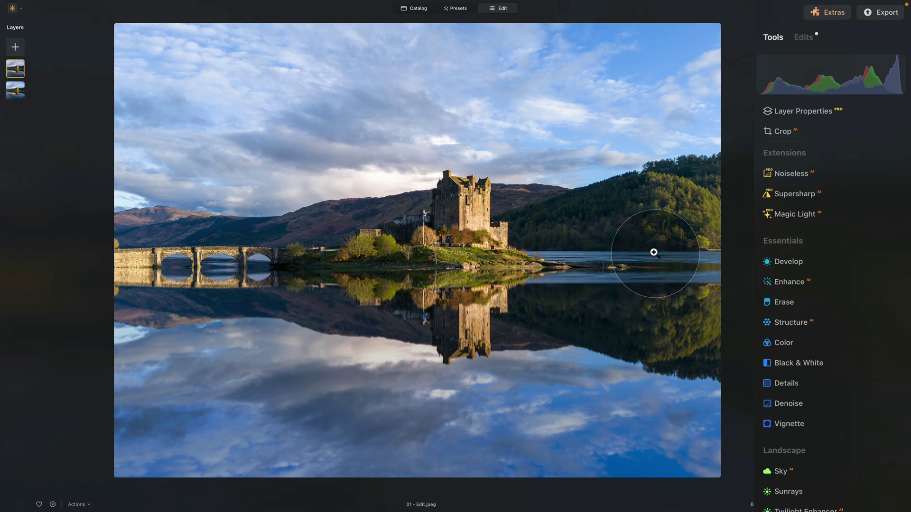
- Erase the flipped layer's mask over the rocky spit beside the island, using a size 100 mask brush at strength 80
{"action": "scroll", "coordinate": [664, 285], "scroll_direction": "up", "scroll_amount": 5}
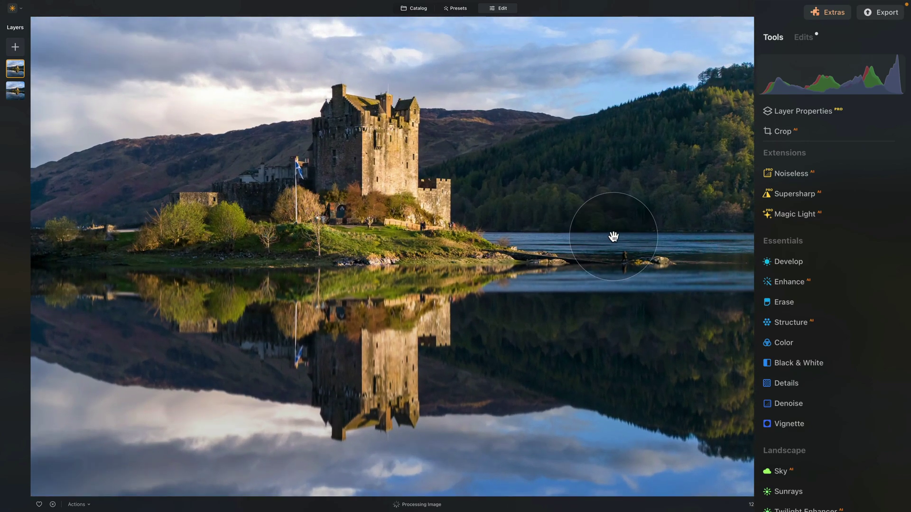
{"action": "left_click_drag", "start_coordinate": [613, 236], "coordinate": [466, 230]}
{"action": "scroll", "coordinate": [466, 230], "scroll_direction": "down", "scroll_amount": 5}
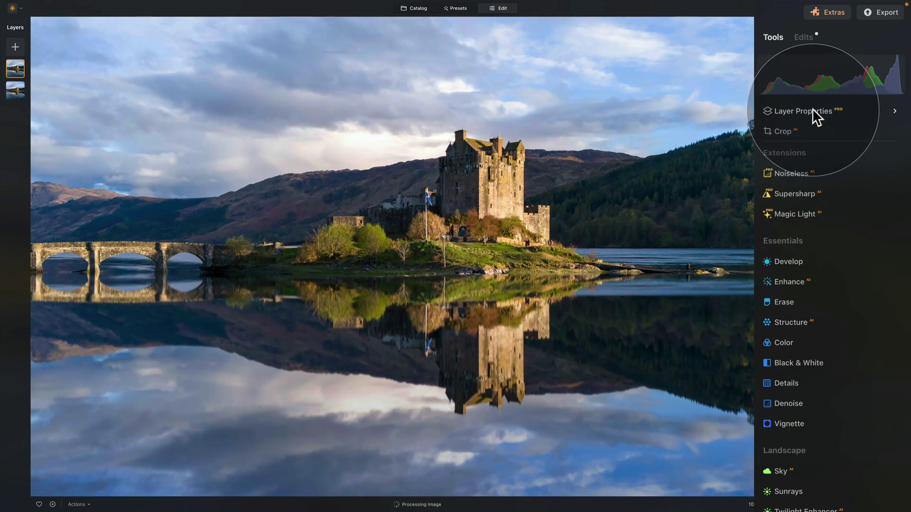
{"action": "left_click", "coordinate": [812, 109]}
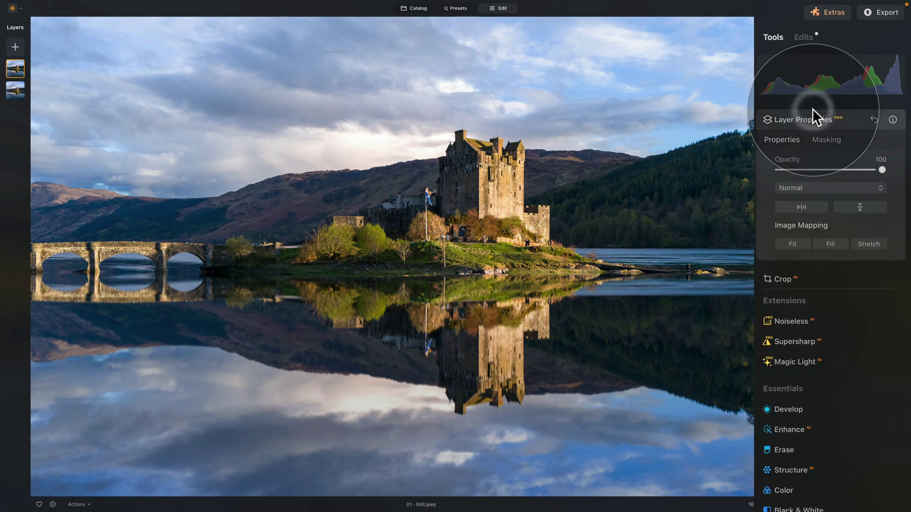
{"action": "left_click", "coordinate": [825, 139]}
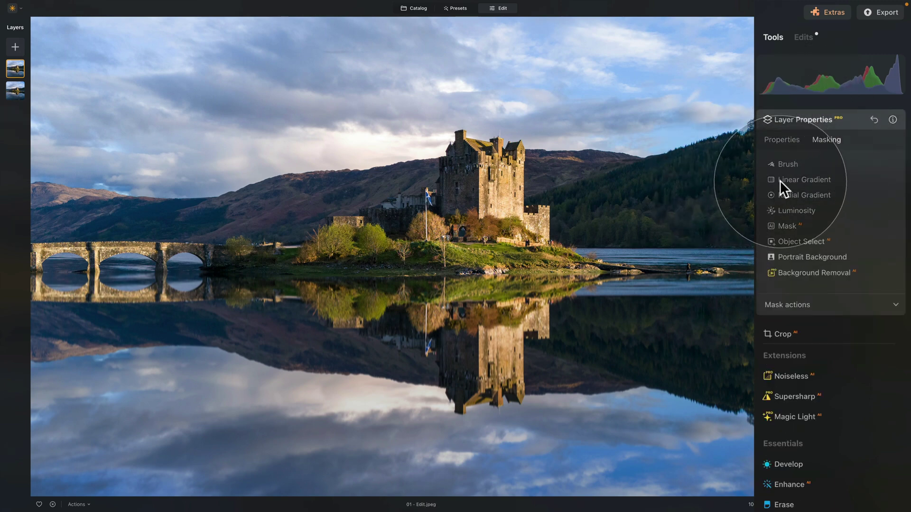
{"action": "left_click", "coordinate": [787, 163]}
{"action": "left_click", "coordinate": [858, 182]}
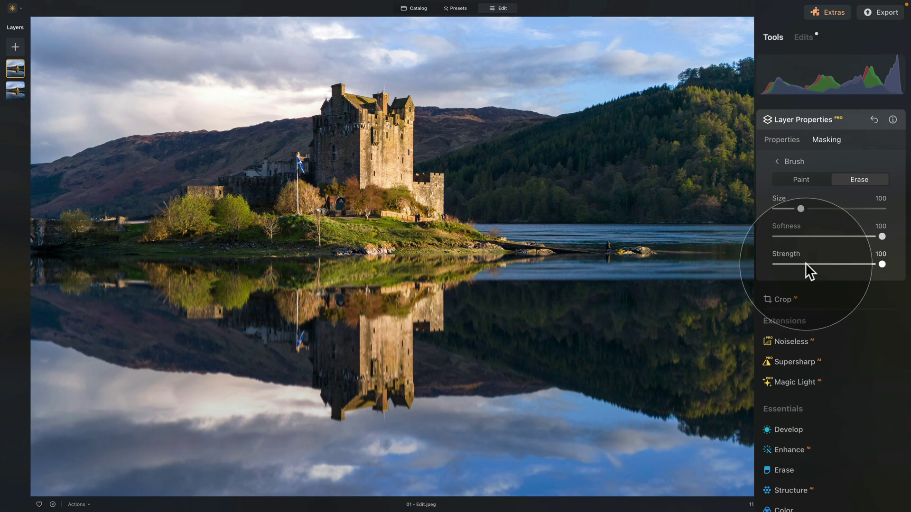
{"action": "left_click_drag", "start_coordinate": [853, 264], "coordinate": [861, 264]}
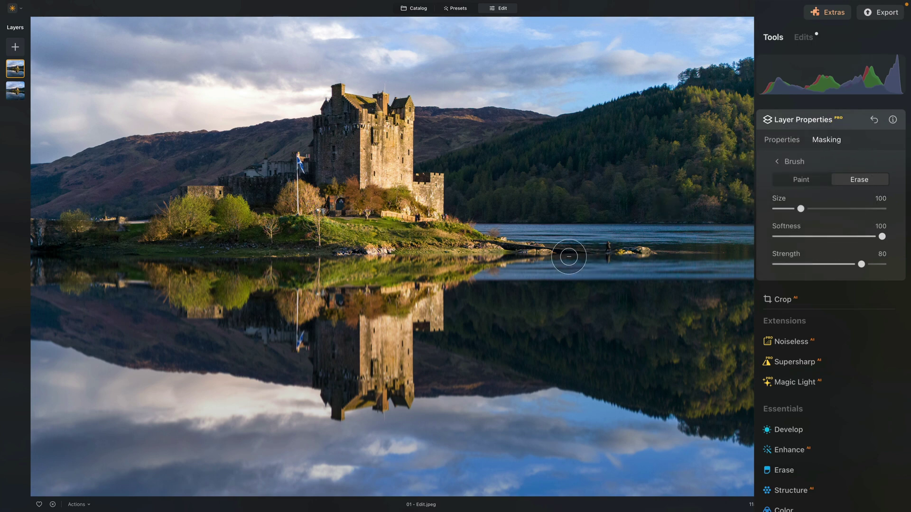
{"action": "mouse_move", "coordinate": [553, 247]}
{"action": "left_mouse_down"}
{"action": "mouse_move", "coordinate": [696, 254]}
{"action": "mouse_move", "coordinate": [638, 250]}
{"action": "mouse_move", "coordinate": [702, 273]}
{"action": "mouse_move", "coordinate": [607, 252]}
{"action": "mouse_move", "coordinate": [653, 248]}
{"action": "mouse_move", "coordinate": [725, 260]}
{"action": "mouse_move", "coordinate": [693, 260]}
{"action": "mouse_move", "coordinate": [727, 251]}
{"action": "mouse_move", "coordinate": [482, 241]}
{"action": "mouse_move", "coordinate": [474, 222]}
{"action": "left_mouse_up"}
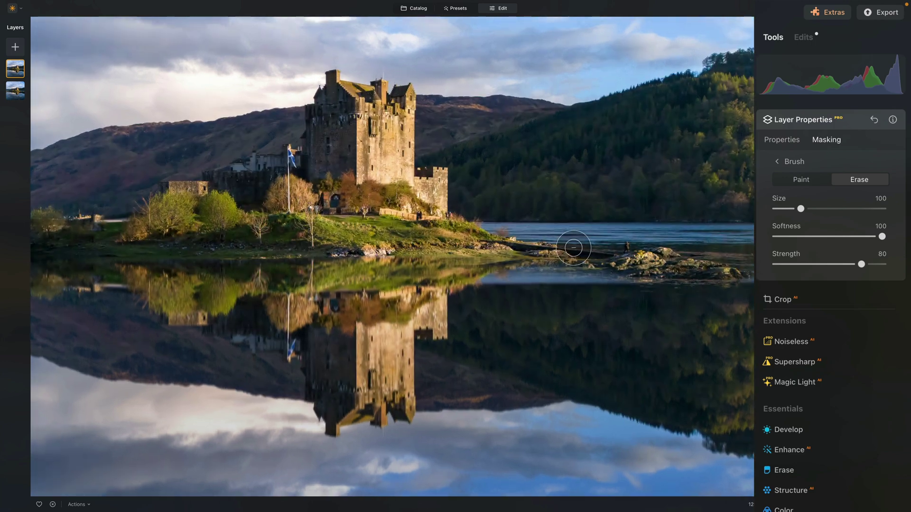
{"action": "mouse_move", "coordinate": [576, 256]}
{"action": "left_mouse_down"}
{"action": "mouse_move", "coordinate": [526, 258]}
{"action": "mouse_move", "coordinate": [512, 235]}
{"action": "mouse_move", "coordinate": [518, 255]}
{"action": "mouse_move", "coordinate": [430, 240]}
{"action": "mouse_move", "coordinate": [663, 217]}
{"action": "left_mouse_up"}
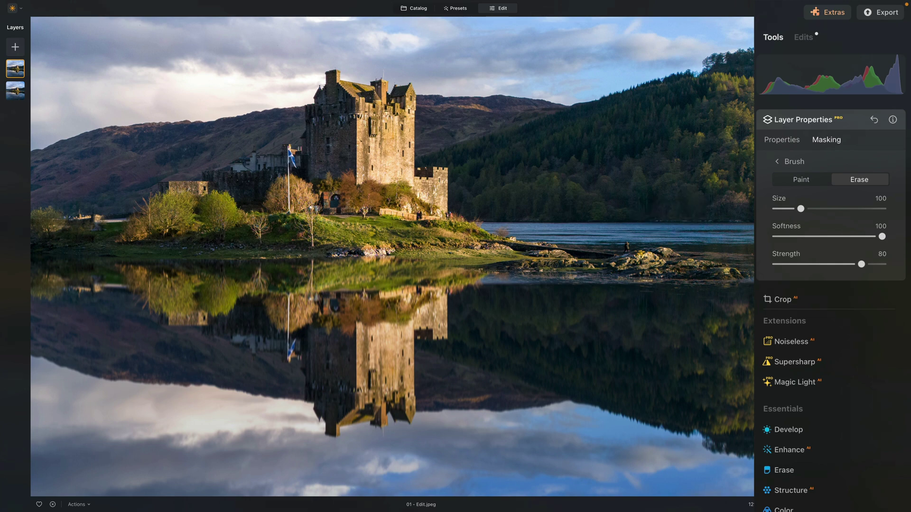
- Lower the flipped layer's opacity to 61 and erase its mask over the island's shoreline rocks with a size 76 brush
{"action": "left_click", "coordinate": [778, 140]}
{"action": "left_click_drag", "start_coordinate": [860, 167], "coordinate": [842, 168]}
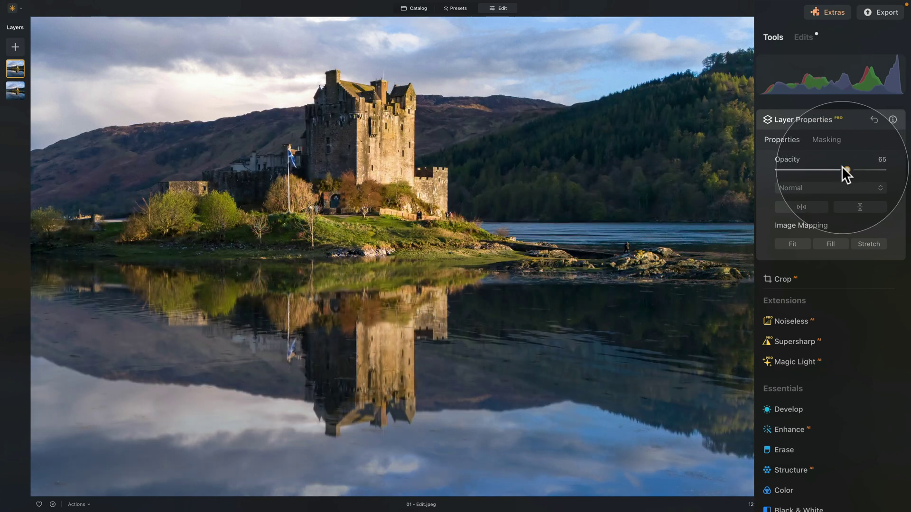
{"action": "left_click", "coordinate": [831, 138]}
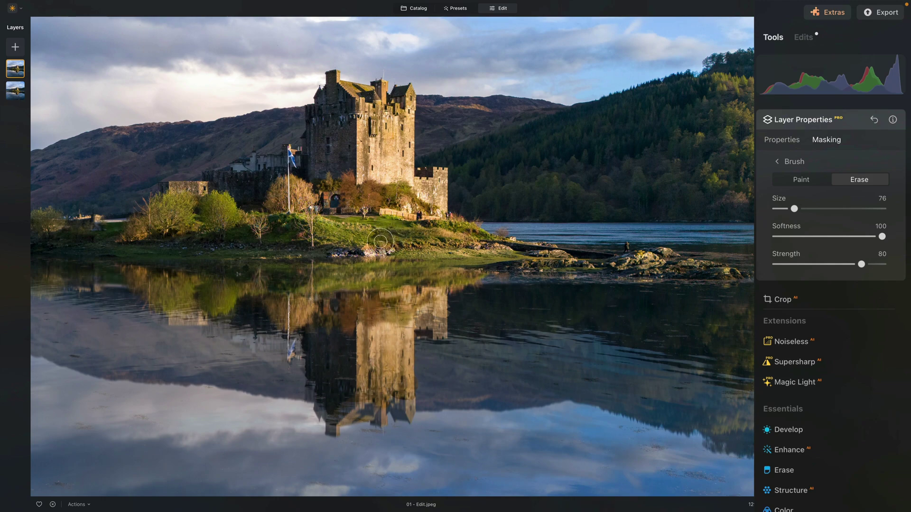
{"action": "mouse_move", "coordinate": [360, 249]}
{"action": "left_mouse_down"}
{"action": "mouse_move", "coordinate": [334, 251]}
{"action": "mouse_move", "coordinate": [375, 214]}
{"action": "mouse_move", "coordinate": [368, 240]}
{"action": "mouse_move", "coordinate": [343, 249]}
{"action": "left_mouse_up"}
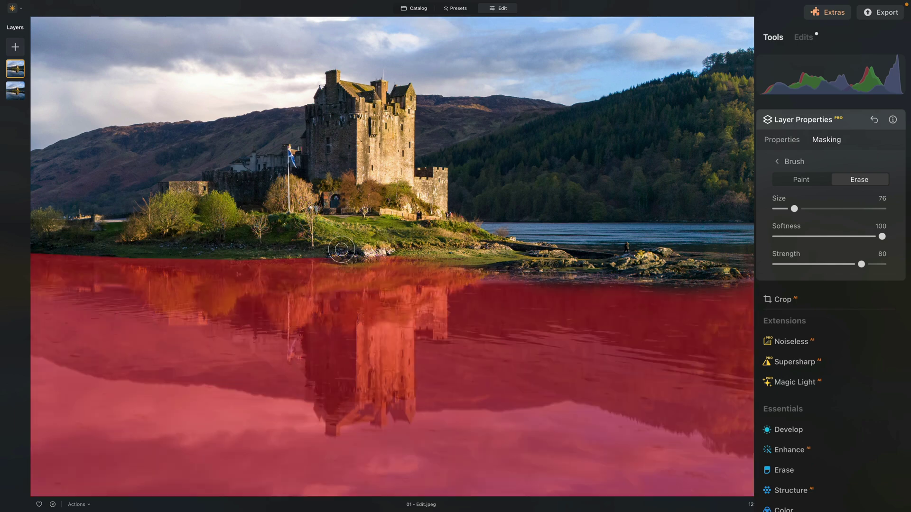
{"action": "left_click_drag", "start_coordinate": [491, 214], "coordinate": [494, 213]}
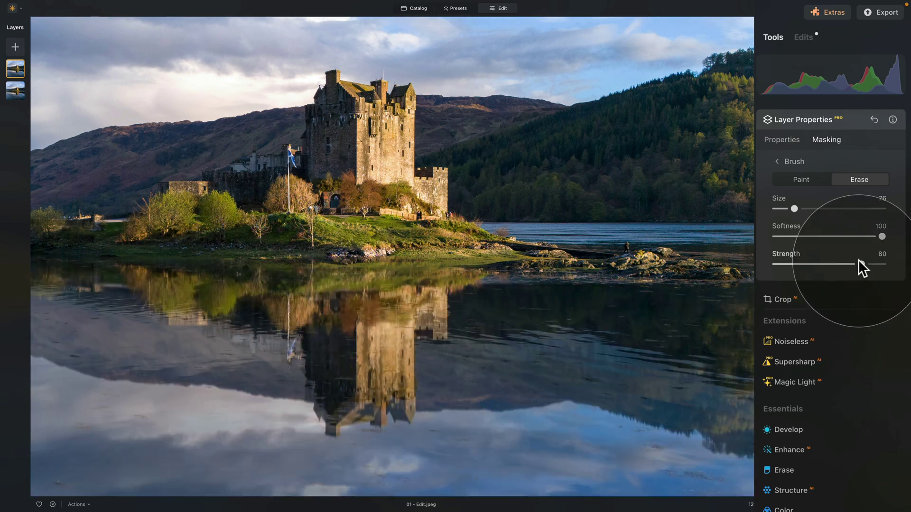
- Erase the mask along the rocky spit and the island's grassy shoreline with the brush strength raised to 90
{"action": "left_click_drag", "start_coordinate": [861, 264], "coordinate": [870, 264]}
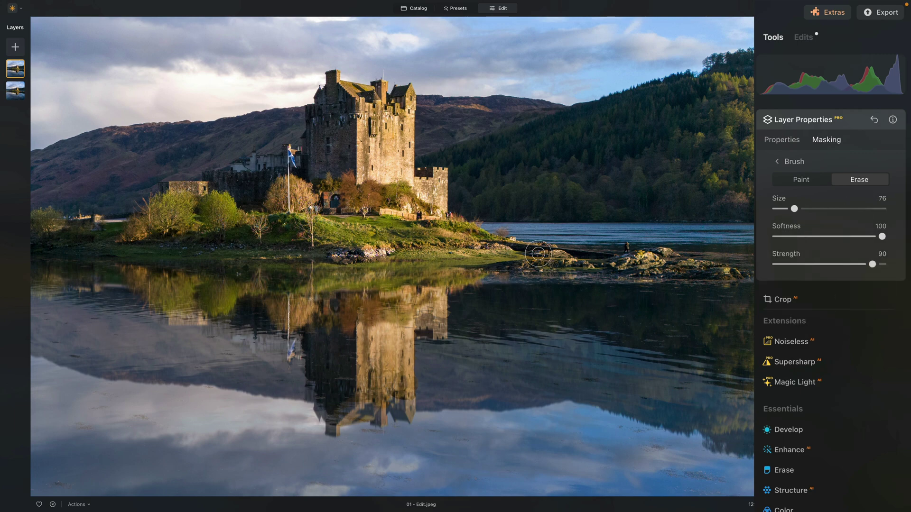
{"action": "left_click_drag", "start_coordinate": [504, 252], "coordinate": [559, 258]}
{"action": "mouse_move", "coordinate": [656, 259]}
{"action": "left_mouse_down"}
{"action": "mouse_move", "coordinate": [726, 263]}
{"action": "mouse_move", "coordinate": [325, 236]}
{"action": "mouse_move", "coordinate": [332, 239]}
{"action": "mouse_move", "coordinate": [287, 246]}
{"action": "left_mouse_up"}
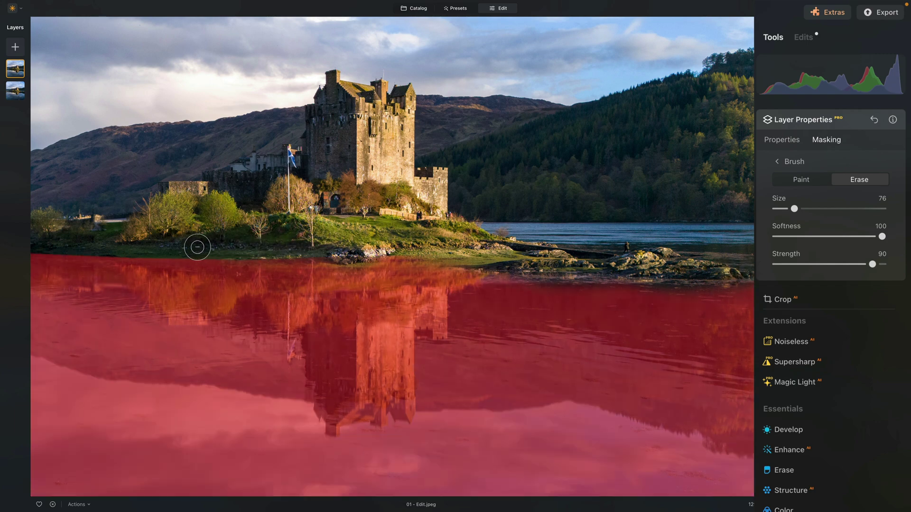
{"action": "left_click_drag", "start_coordinate": [146, 242], "coordinate": [208, 234]}
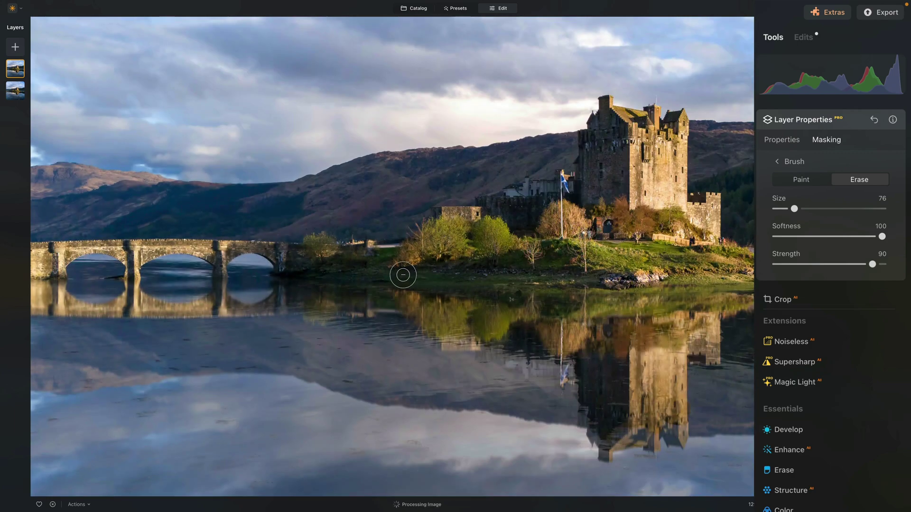
{"action": "left_click_drag", "start_coordinate": [403, 275], "coordinate": [385, 273]}
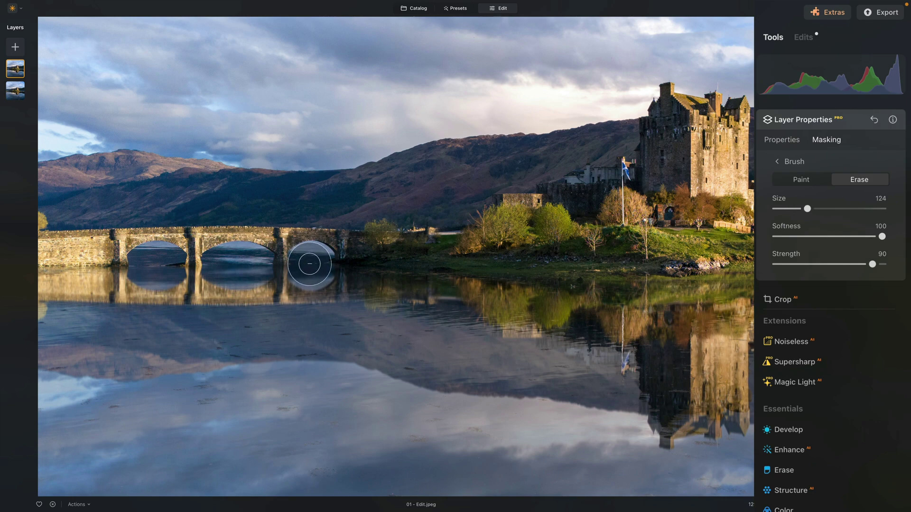
- Erase the layer mask around the three bridge arches with a size 124 brush
{"action": "left_click", "coordinate": [310, 263]}
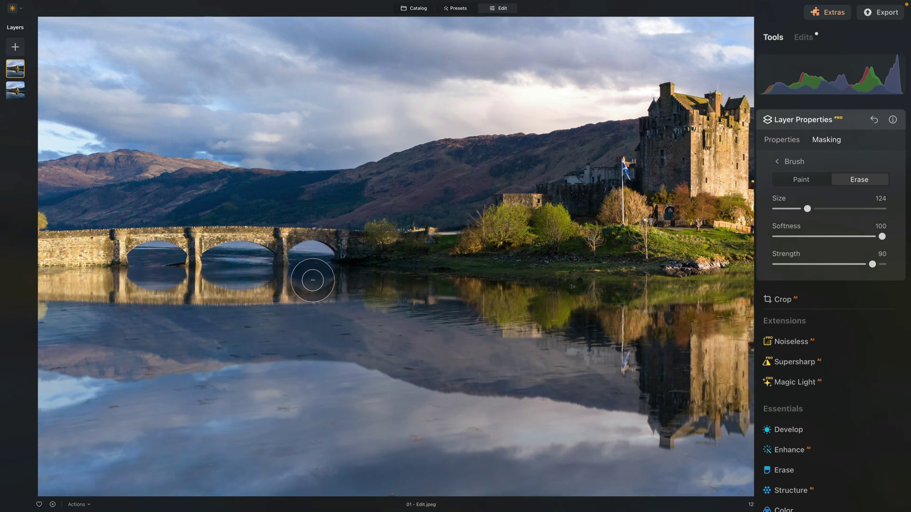
{"action": "left_click_drag", "start_coordinate": [231, 264], "coordinate": [248, 260]}
{"action": "left_click_drag", "start_coordinate": [156, 265], "coordinate": [157, 266]}
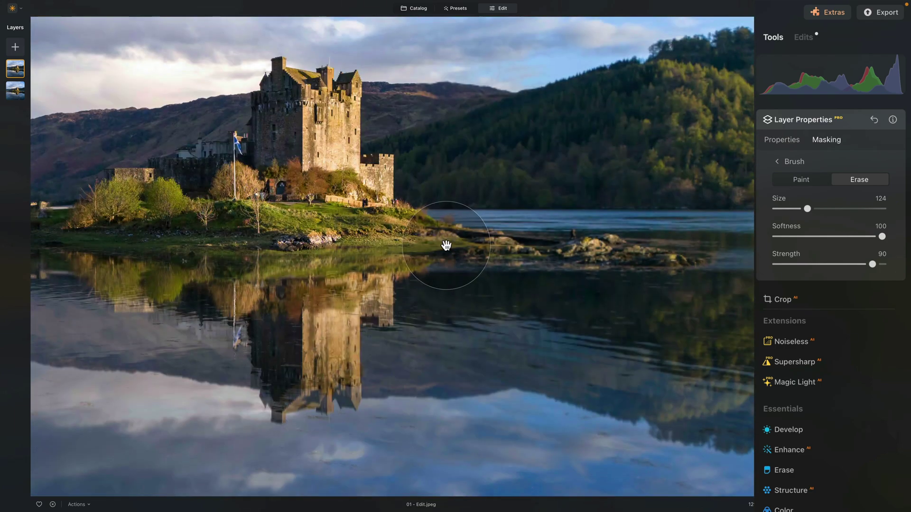
- Erase the layer mask in the water around the rocky spit with the size 124 brush
{"action": "left_click", "coordinate": [467, 260]}
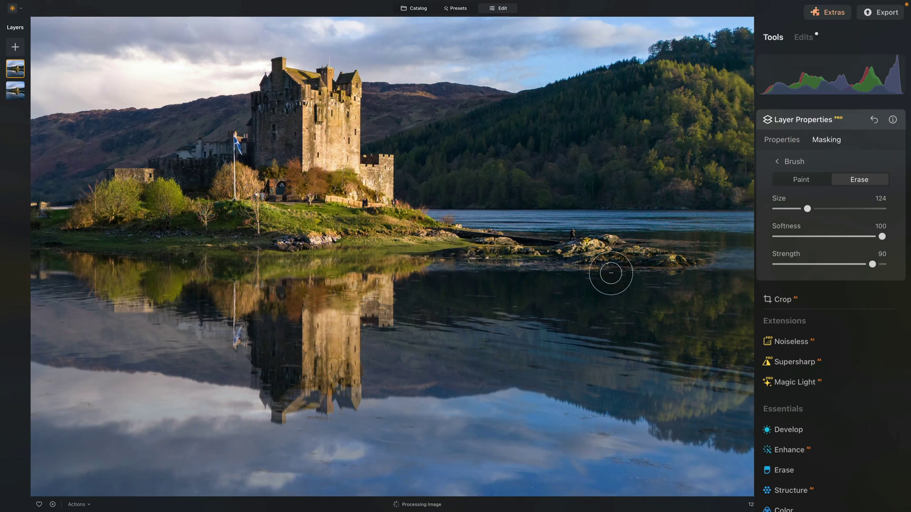
{"action": "mouse_move", "coordinate": [687, 248]}
{"action": "left_mouse_down"}
{"action": "mouse_move", "coordinate": [667, 250]}
{"action": "mouse_move", "coordinate": [726, 261]}
{"action": "mouse_move", "coordinate": [722, 248]}
{"action": "mouse_move", "coordinate": [680, 252]}
{"action": "mouse_move", "coordinate": [749, 249]}
{"action": "mouse_move", "coordinate": [743, 252]}
{"action": "left_mouse_up"}
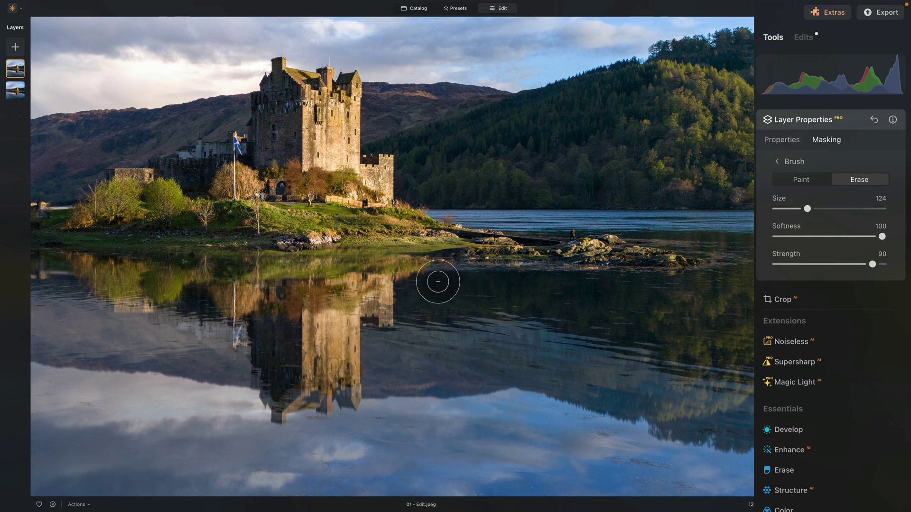
{"action": "mouse_move", "coordinate": [444, 276]}
{"action": "left_mouse_down"}
{"action": "mouse_move", "coordinate": [420, 283]}
{"action": "mouse_move", "coordinate": [472, 283]}
{"action": "left_mouse_up"}
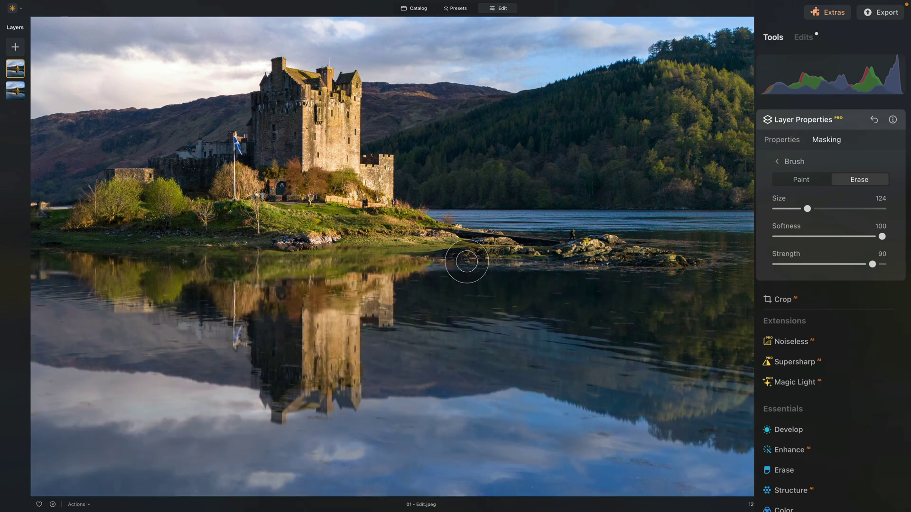
- Paint the reflection back into the mask in the dark water just below the rocky spit, finishing with a size 76 brush
{"action": "left_click", "coordinate": [800, 179]}
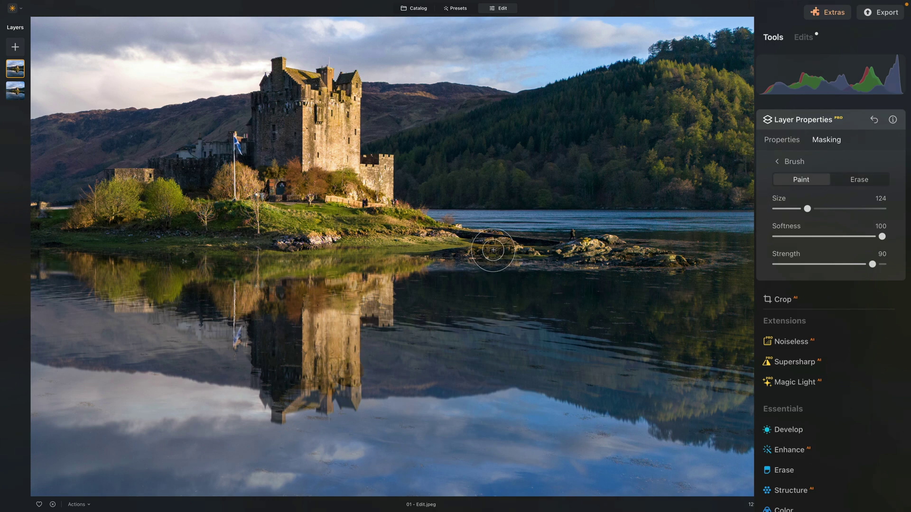
{"action": "mouse_move", "coordinate": [422, 270]}
{"action": "left_mouse_down"}
{"action": "mouse_move", "coordinate": [517, 272]}
{"action": "mouse_move", "coordinate": [546, 283]}
{"action": "left_mouse_up"}
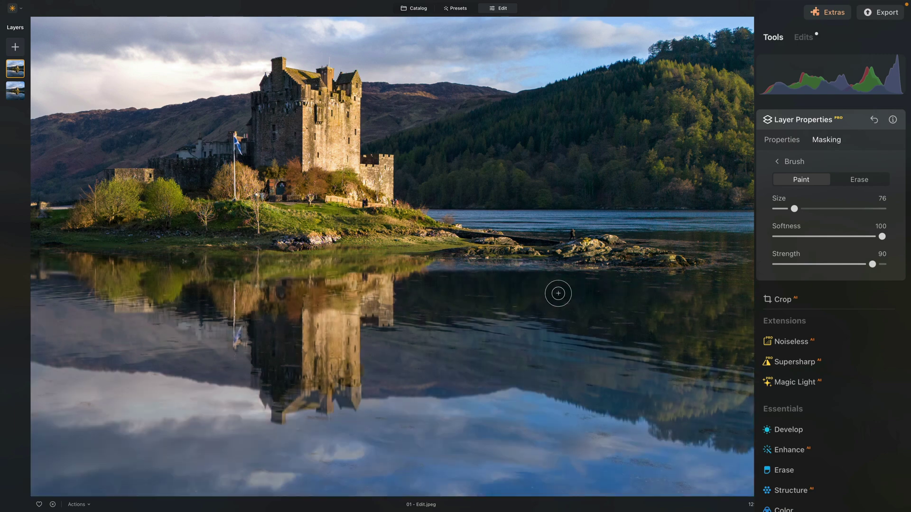
{"action": "left_click_drag", "start_coordinate": [422, 272], "coordinate": [525, 280]}
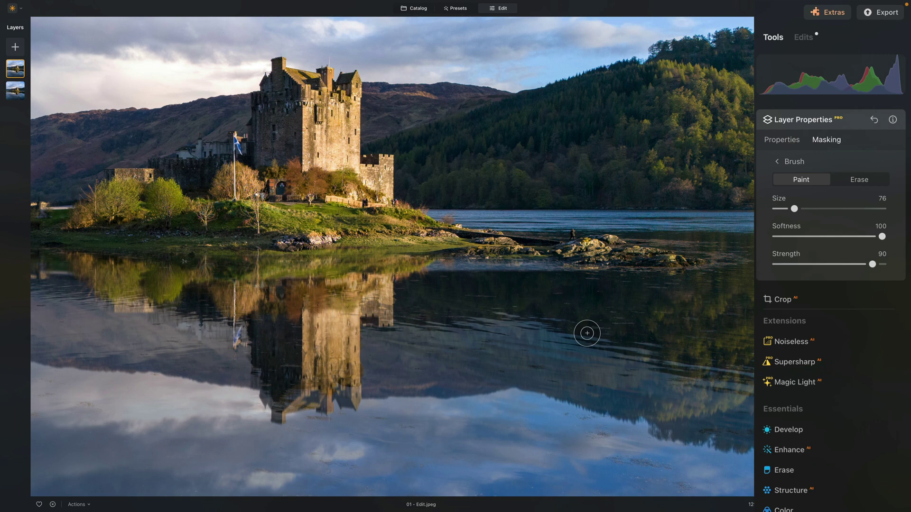
- Erase the mask over the spit's rocks and their lower waterline with the size 76 brush
{"action": "key", "text": "alt"}
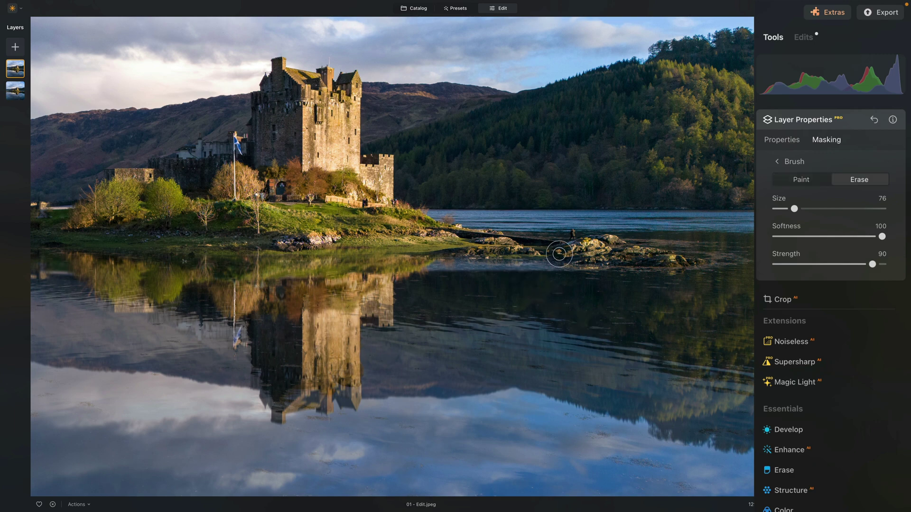
{"action": "mouse_move", "coordinate": [557, 258]}
{"action": "left_mouse_down"}
{"action": "mouse_move", "coordinate": [421, 260]}
{"action": "mouse_move", "coordinate": [585, 267]}
{"action": "left_mouse_up"}
{"action": "mouse_move", "coordinate": [494, 260]}
{"action": "left_mouse_down"}
{"action": "mouse_move", "coordinate": [433, 258]}
{"action": "mouse_move", "coordinate": [564, 253]}
{"action": "left_mouse_up"}
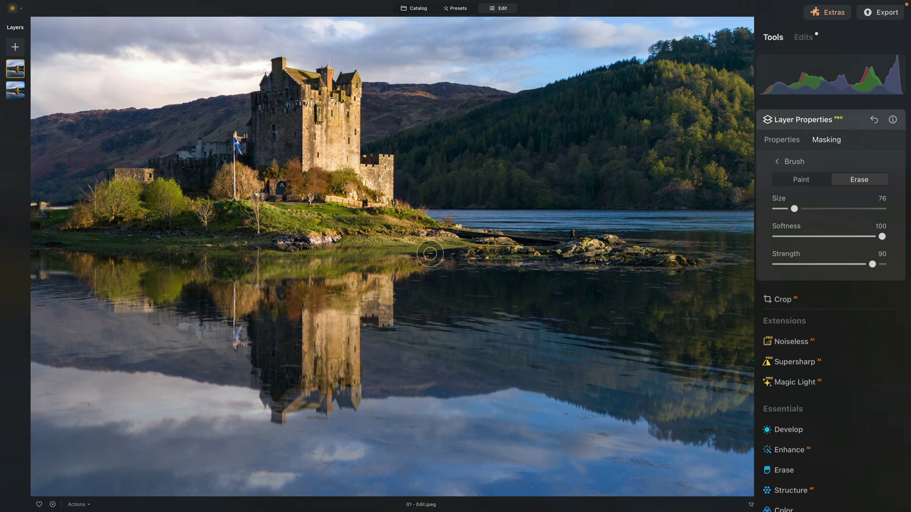
{"action": "mouse_move", "coordinate": [702, 270]}
{"action": "left_mouse_down"}
{"action": "mouse_move", "coordinate": [750, 383]}
{"action": "mouse_move", "coordinate": [751, 260]}
{"action": "mouse_move", "coordinate": [641, 271]}
{"action": "mouse_move", "coordinate": [517, 258]}
{"action": "mouse_move", "coordinate": [546, 260]}
{"action": "left_mouse_up"}
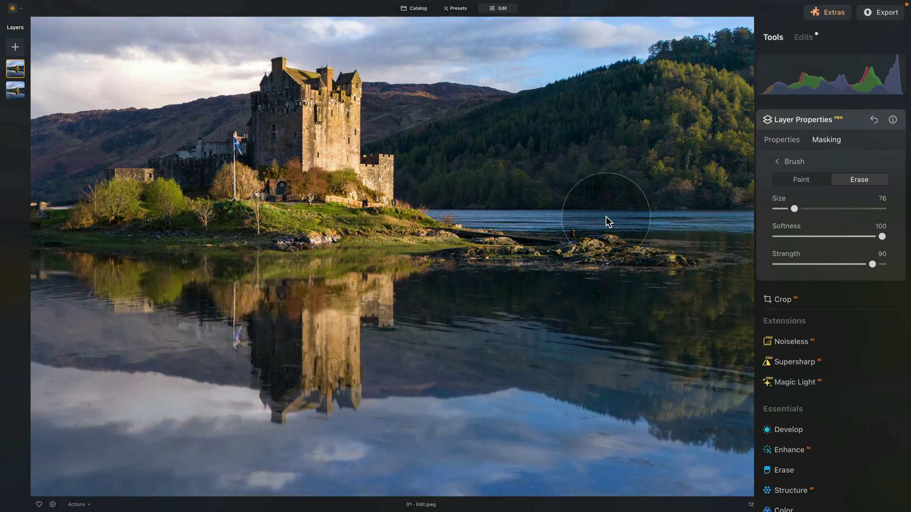
- Raise the flipped layer's opacity to 100
{"action": "scroll", "coordinate": [606, 217], "scroll_direction": "down", "scroll_amount": 3}
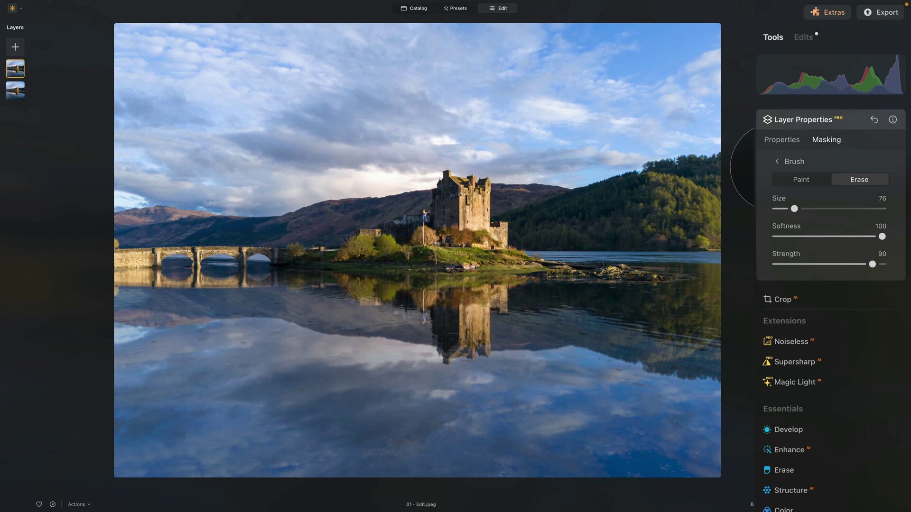
{"action": "left_click", "coordinate": [795, 140]}
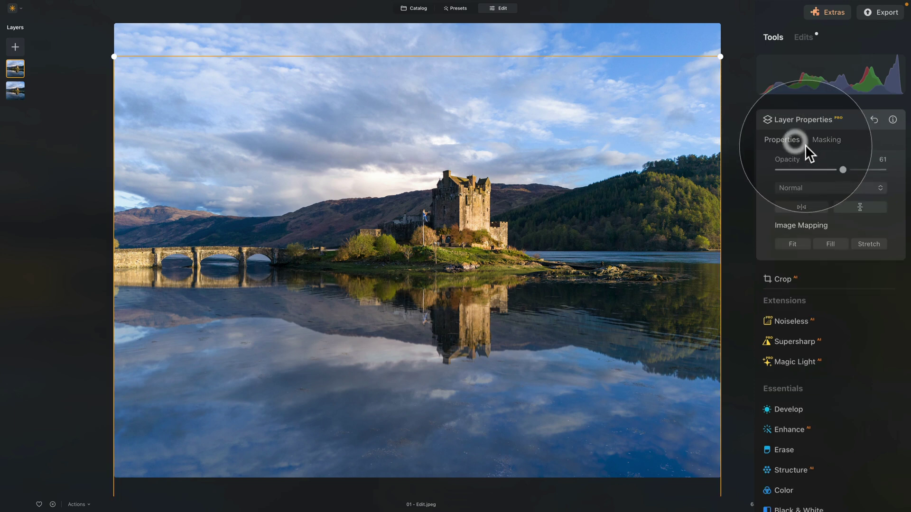
{"action": "left_click_drag", "start_coordinate": [842, 169], "coordinate": [882, 169]}
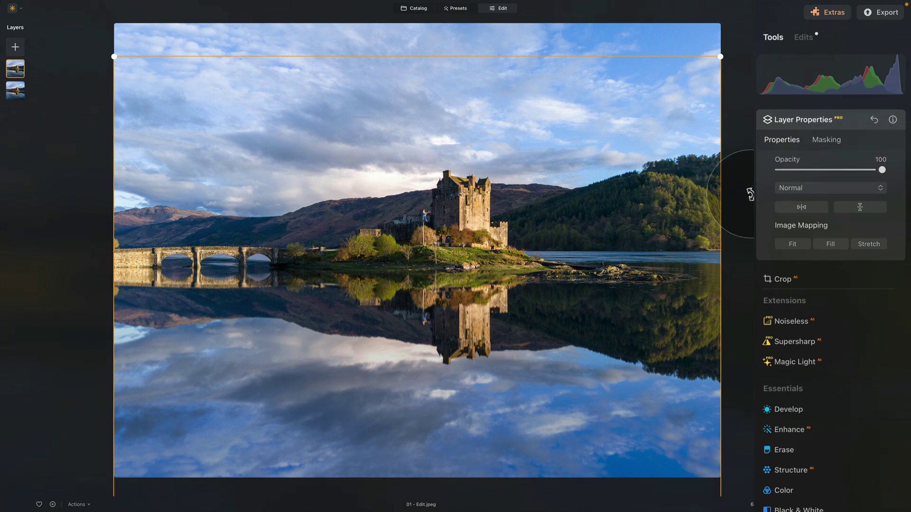
- Set the mask's erase brush to strength 69 and size 172, and close the layer properties
{"action": "left_click", "coordinate": [826, 140]}
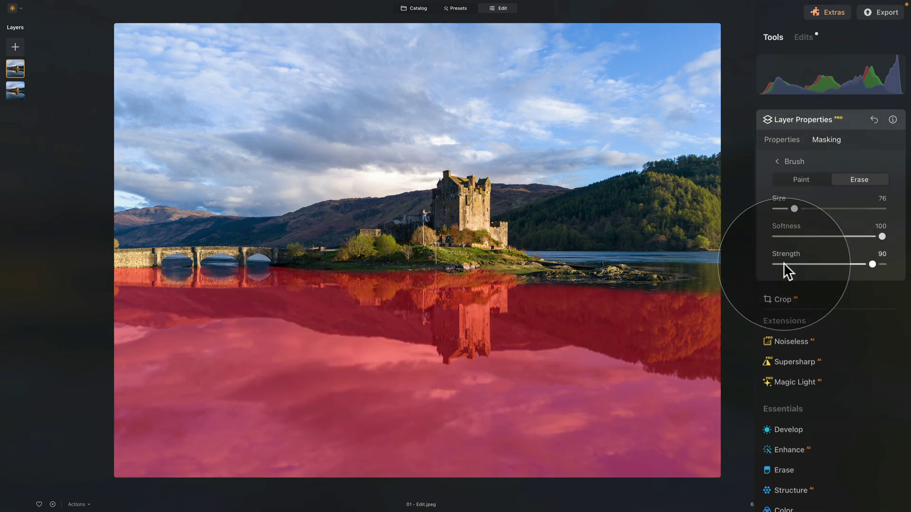
{"action": "left_click_drag", "start_coordinate": [872, 264], "coordinate": [850, 264]}
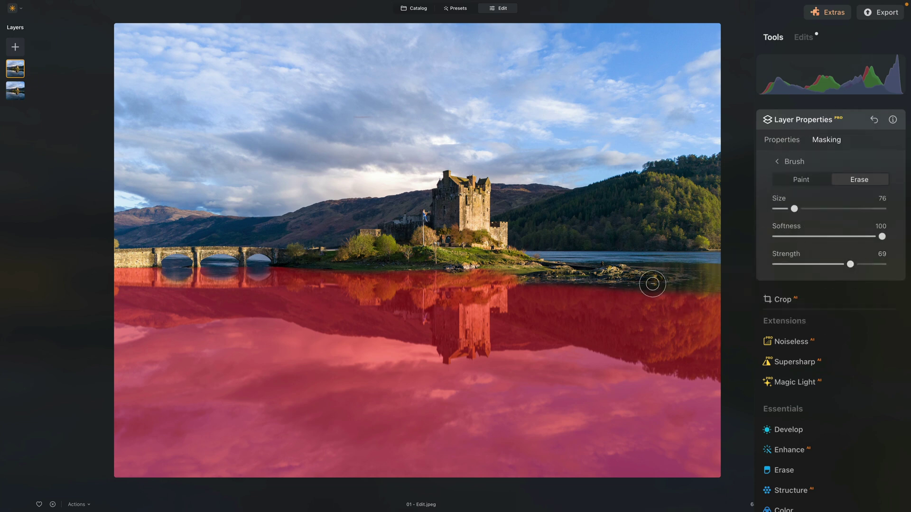
{"action": "key", "text": "bracketright"}
{"action": "key", "text": "bracketright"}
{"action": "key", "text": "bracketright"}
{"action": "key", "text": "bracketright"}
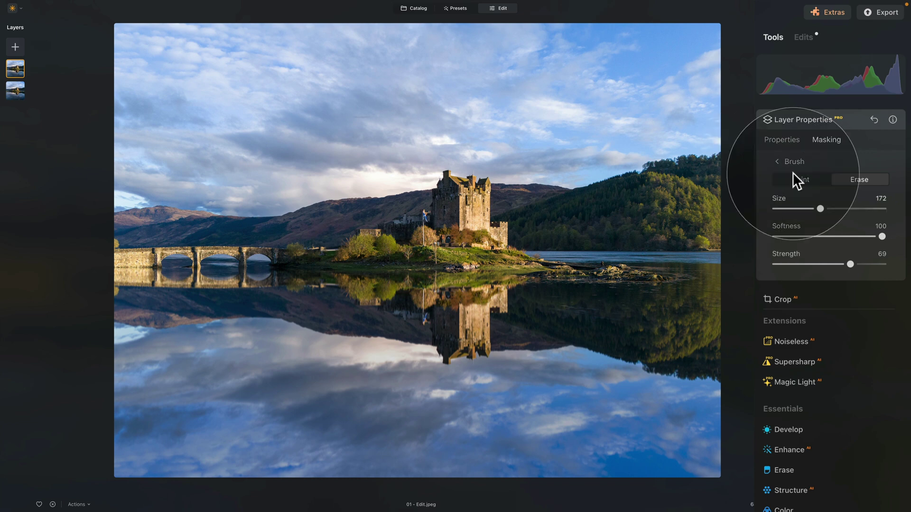
{"action": "left_click", "coordinate": [787, 142]}
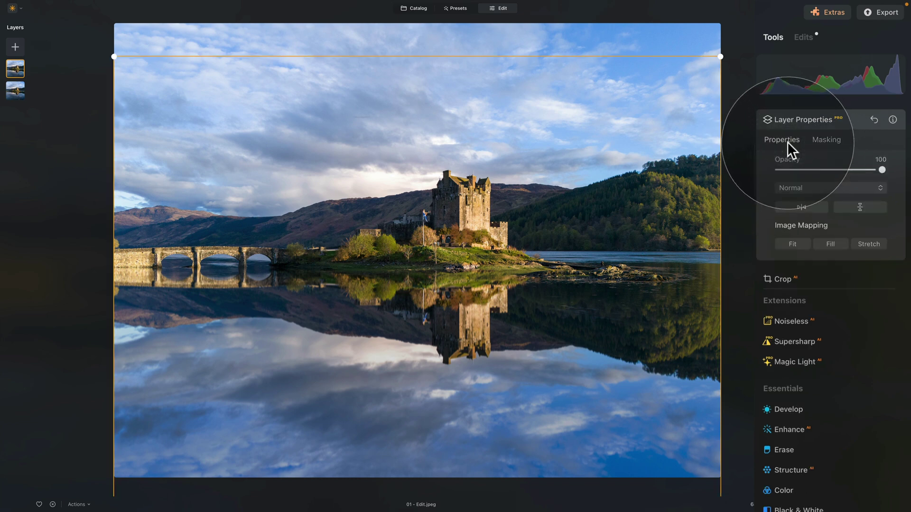
{"action": "key", "text": "Escape"}
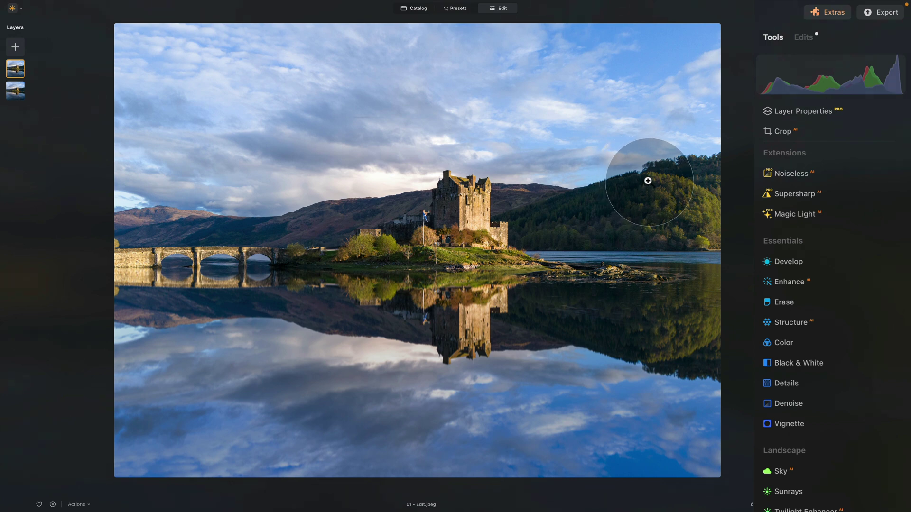
- Compare the reflection edit with the original photo, ending on the edited version
{"action": "key", "text": "backslash"}
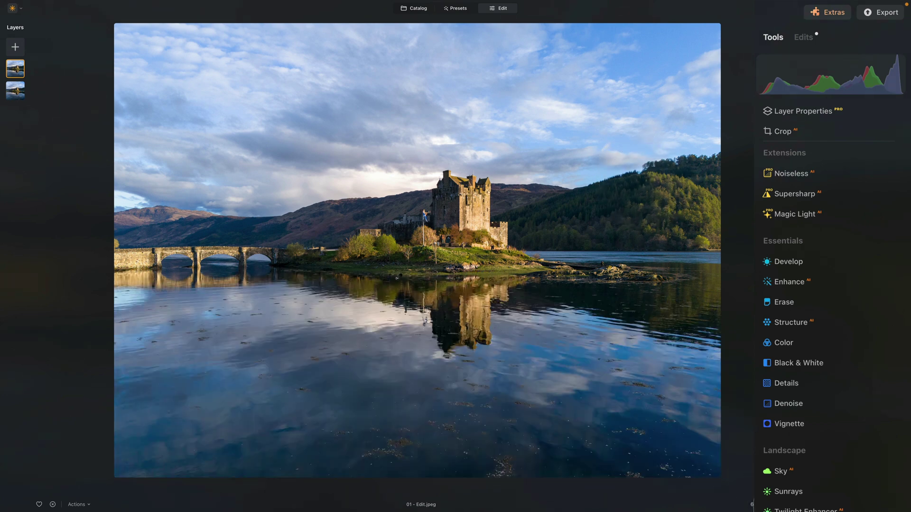
{"action": "key", "text": "backslash"}
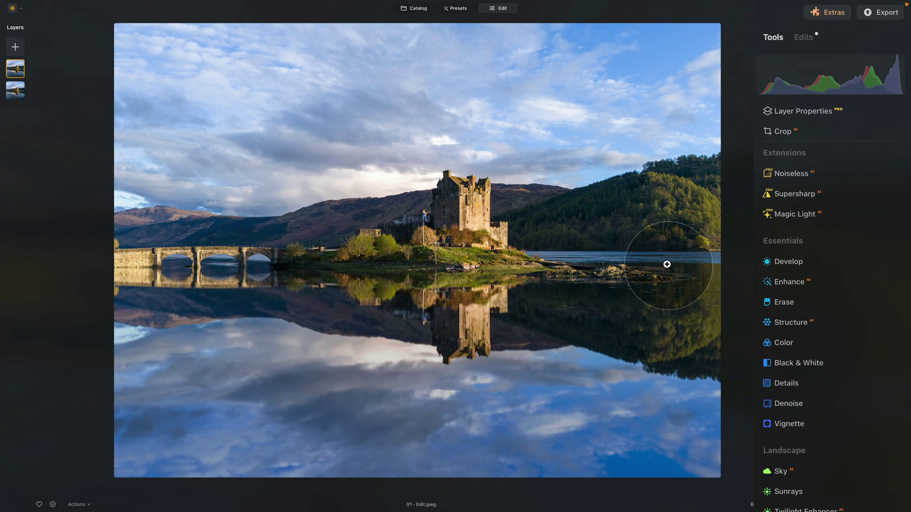
- Crop the image to a 16:9 ratio, shifting the photo slightly upward within the crop frame, and apply the crop
{"action": "left_click", "coordinate": [772, 131]}
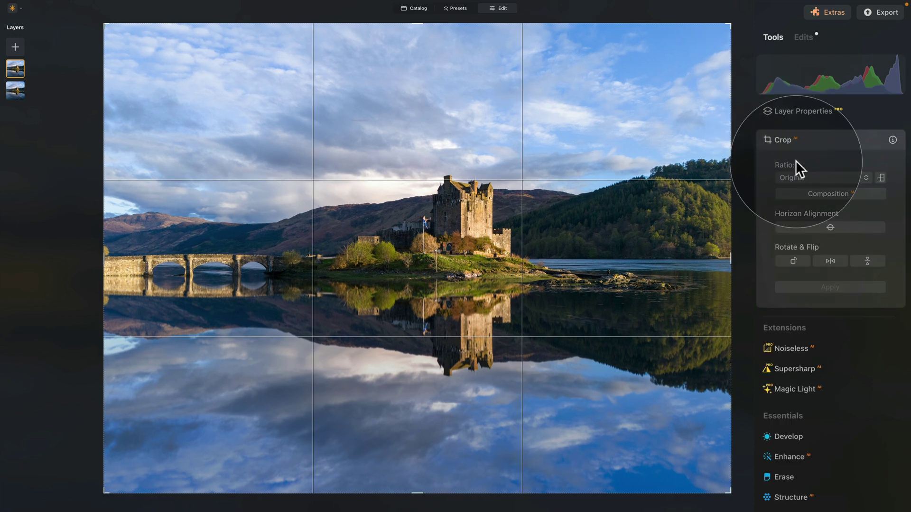
{"action": "left_click", "coordinate": [816, 179]}
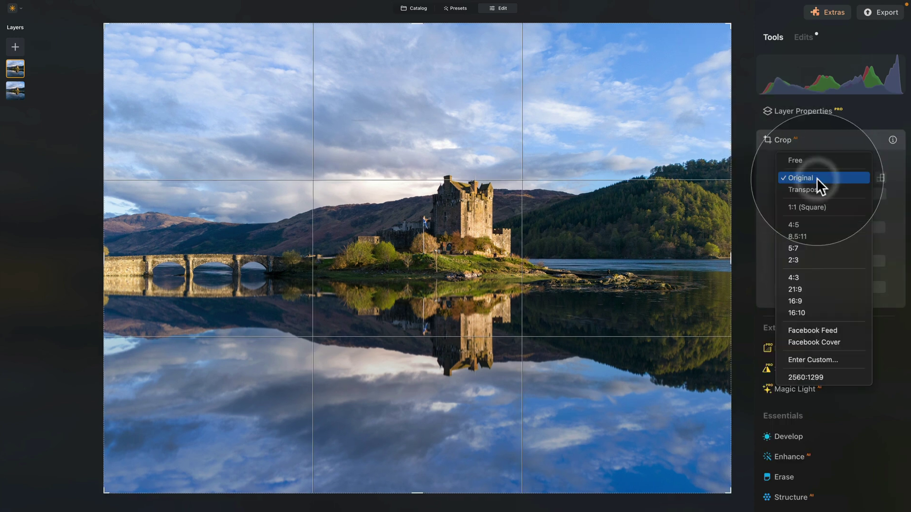
{"action": "left_click", "coordinate": [814, 299]}
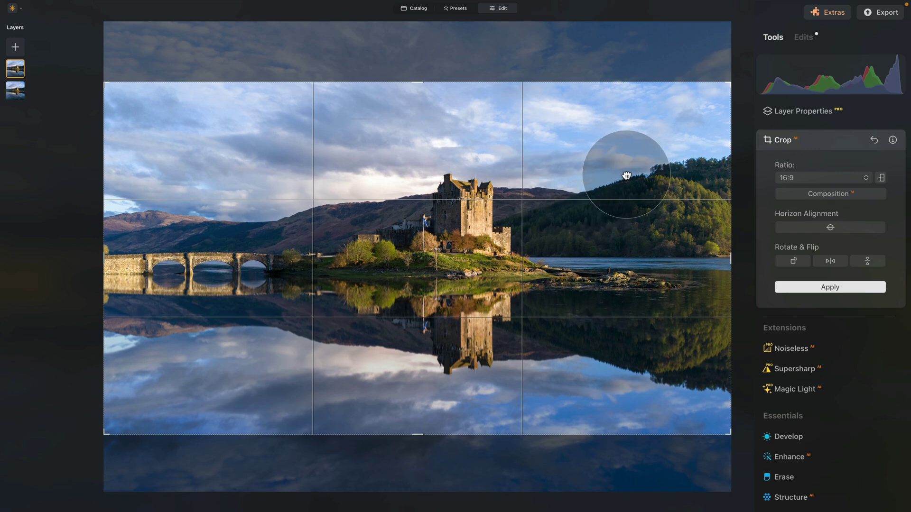
{"action": "left_click_drag", "start_coordinate": [658, 197], "coordinate": [660, 174]}
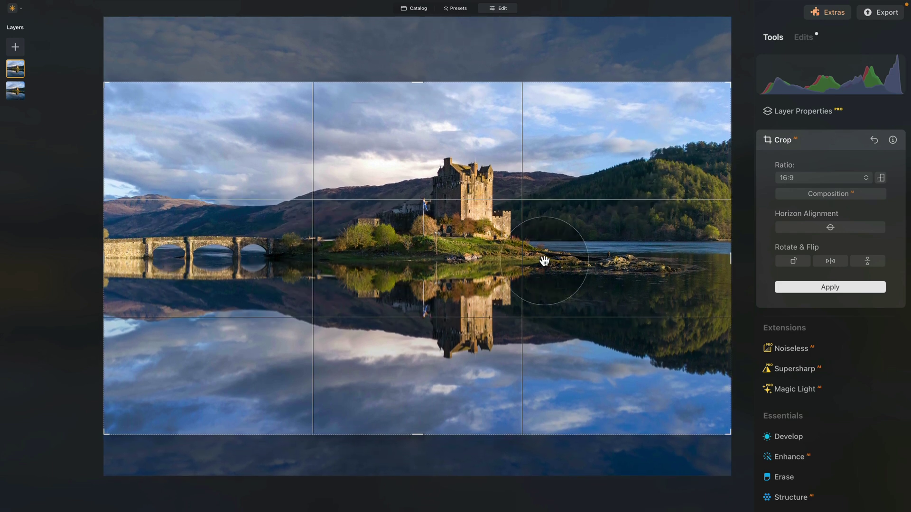
{"action": "double_click", "coordinate": [488, 266]}
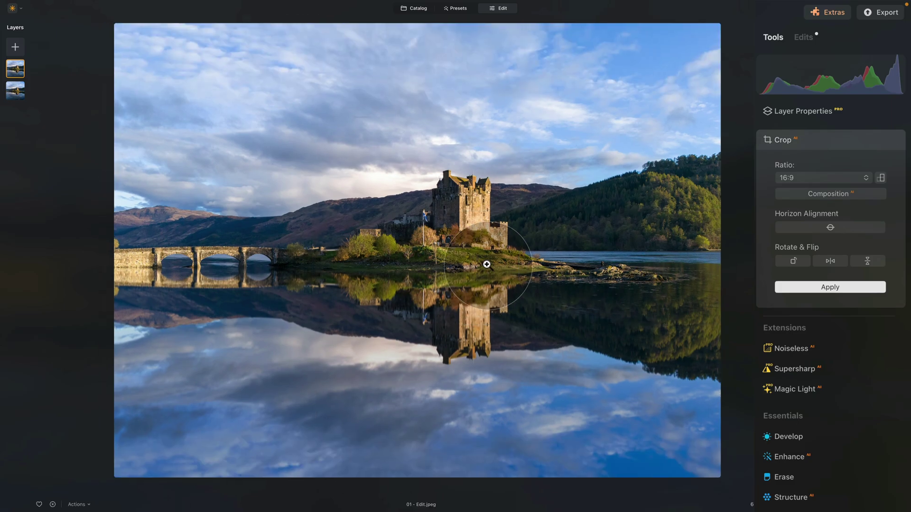